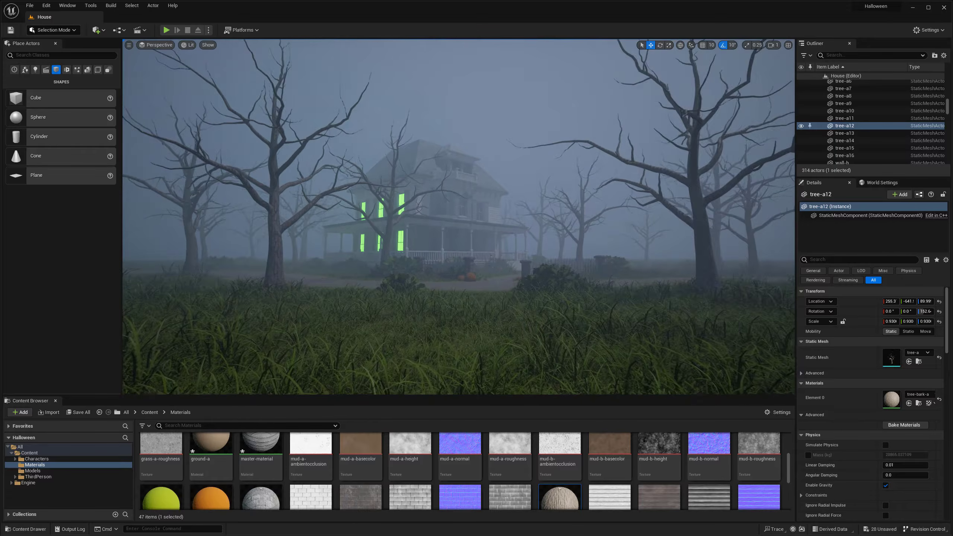
- Filter the scene's actor list with "dire" and select the DirectionalLight
key("w")
key("d")
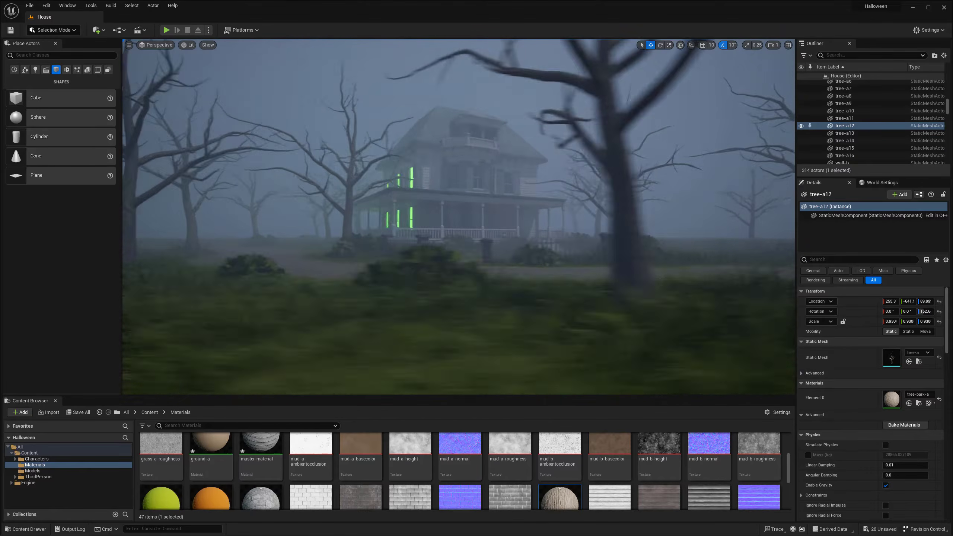
left_click(424, 271)
key("g")
key("s")
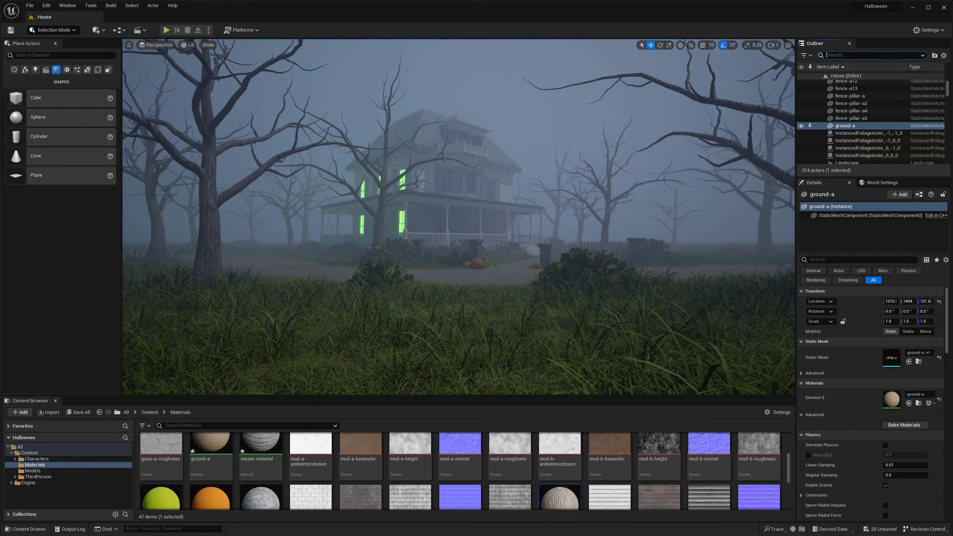
type("dire")
left_click(864, 91)
- Turn the directional light about its vertical axis to change the direction from which it lights the house
right_click_drag(513, 207, 521, 208)
key("w")
key("g")
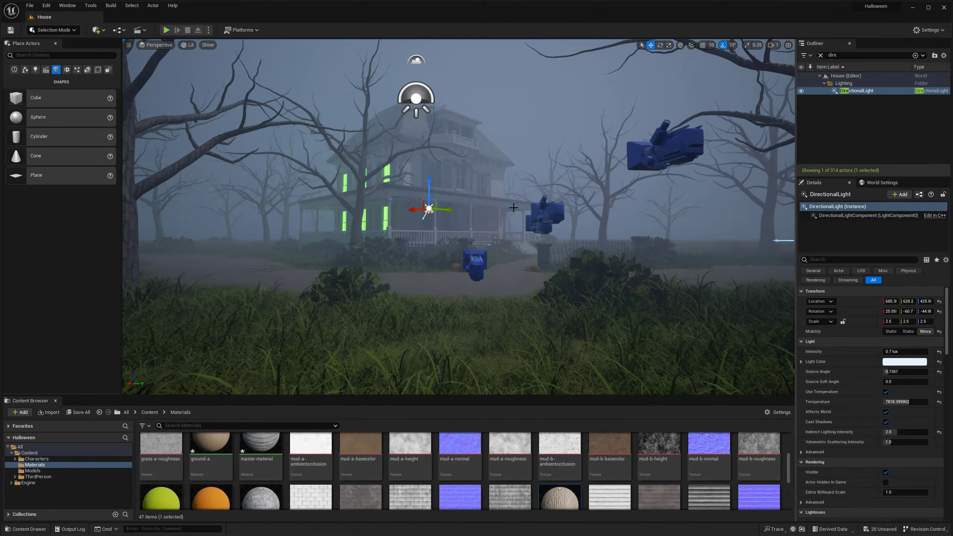
left_click_drag(454, 227, 456, 225)
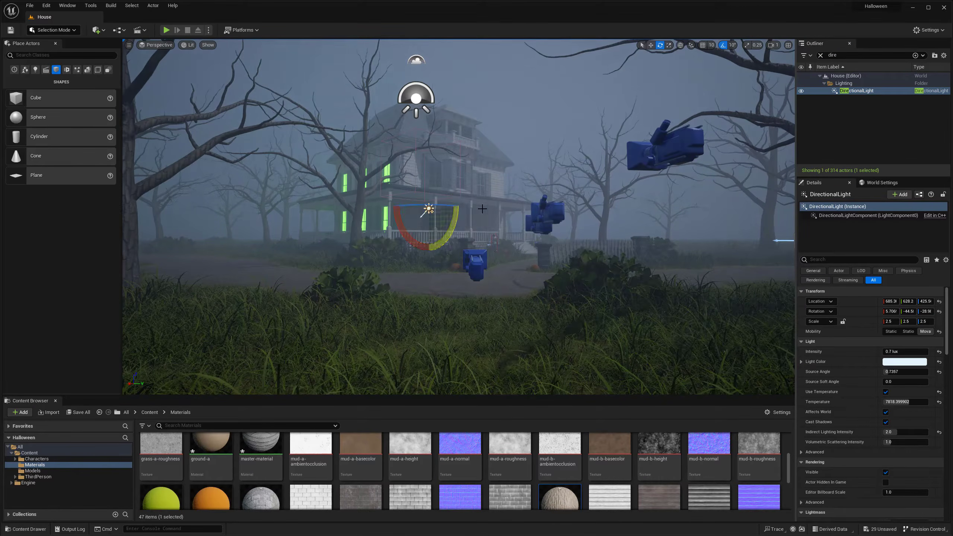
right_click_drag(483, 208, 465, 205)
key("a")
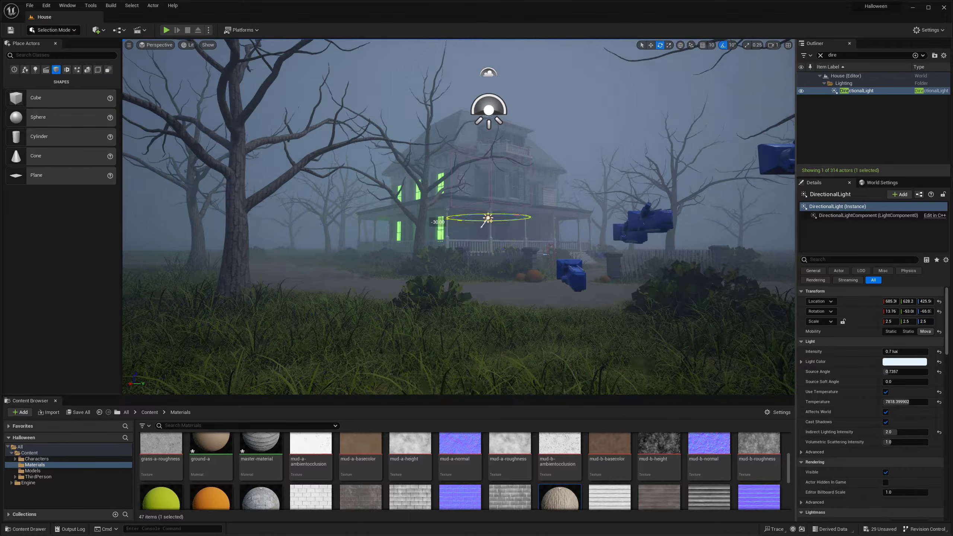
left_click_drag(465, 222, 466, 222)
key("e")
- Tilt the directional light to adjust the angle at which it falls on the house and trees
right_click_drag(538, 261, 531, 273)
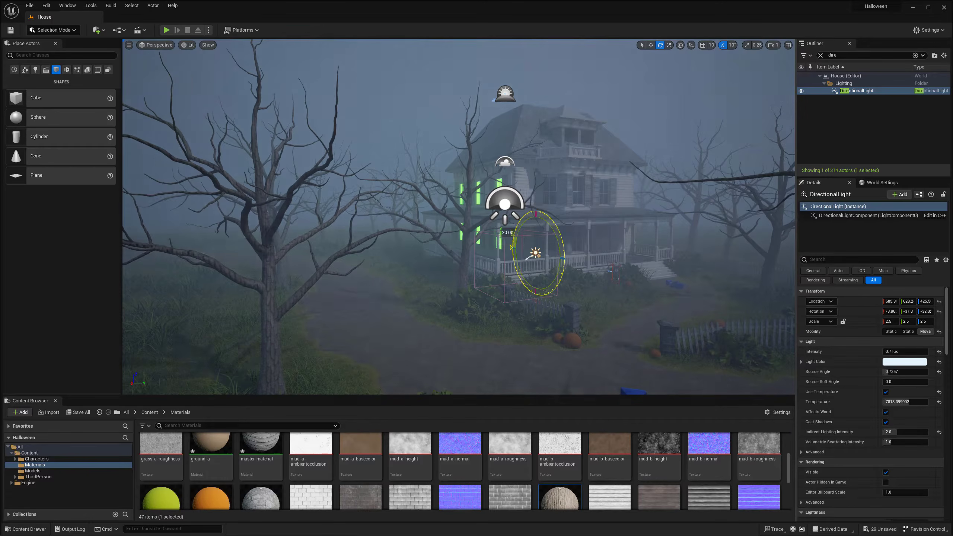
left_click_drag(512, 244, 513, 244)
key("s")
key("q")
right_click_drag(512, 245, 489, 248)
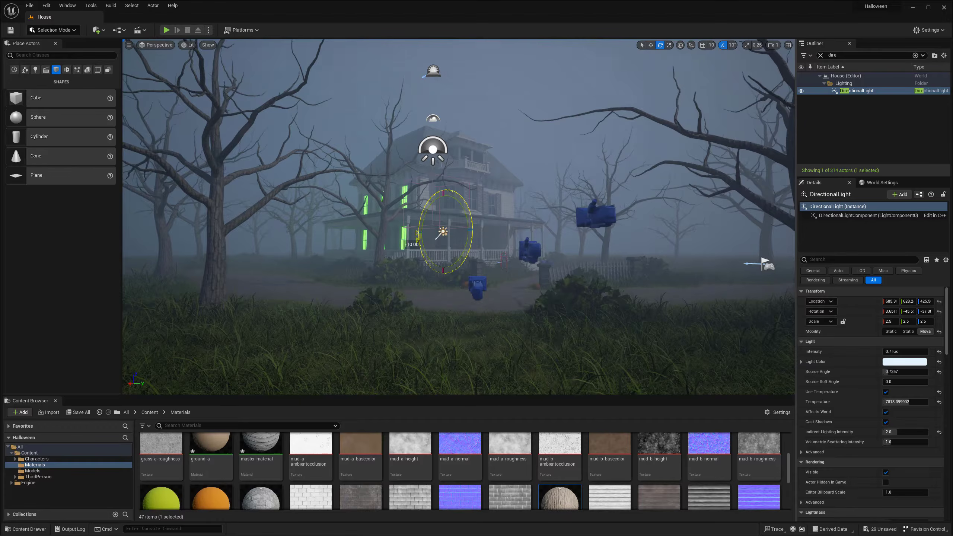
left_click_drag(403, 231, 424, 233)
mouse_move(423, 233)
right_mouse_down()
mouse_move(429, 223)
mouse_move(401, 242)
mouse_move(411, 240)
right_mouse_up()
- Examine the lighting on the house and grounds from several viewpoints, with and without the editor icons
key("w")
key("g")
mouse_move(525, 237)
right_mouse_down()
mouse_move(536, 241)
mouse_move(525, 246)
mouse_move(527, 236)
right_mouse_up()
key("g")
key("g")
key("g")
key("e")
left_click_drag(473, 226, 489, 234)
key("w")
key("g")
key("s")
key("g")
right_click_drag(489, 233, 493, 248)
key("w")
key("d")
key("s")
key("a")
key("s")
key("w")
key("s")
key("g")
- Remove the green emissive glow from the side windows on both floors of the house
left_click(437, 233)
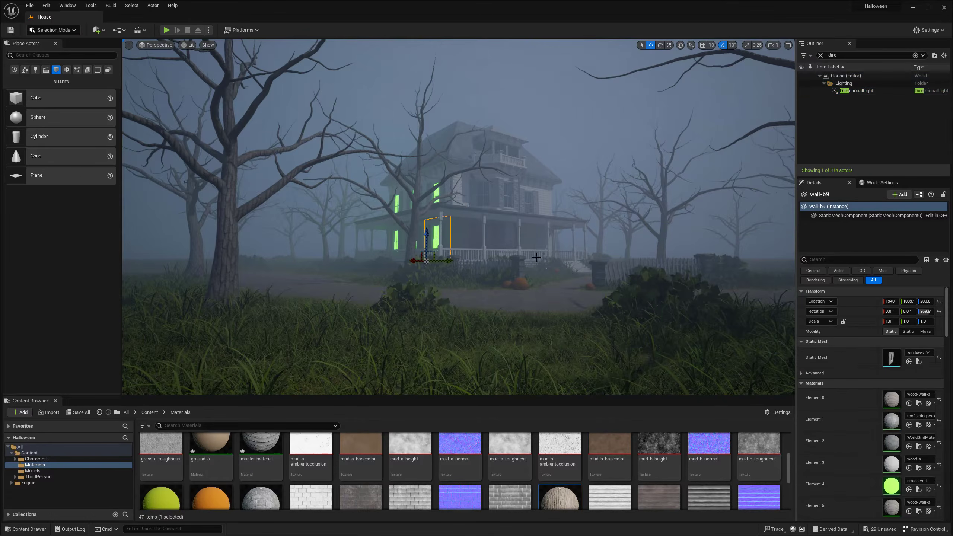
key("w")
right_click_drag(505, 259, 501, 259)
left_click(511, 258)
left_click(497, 181, "ctrl")
left_click(593, 173, "ctrl")
left_click(593, 172)
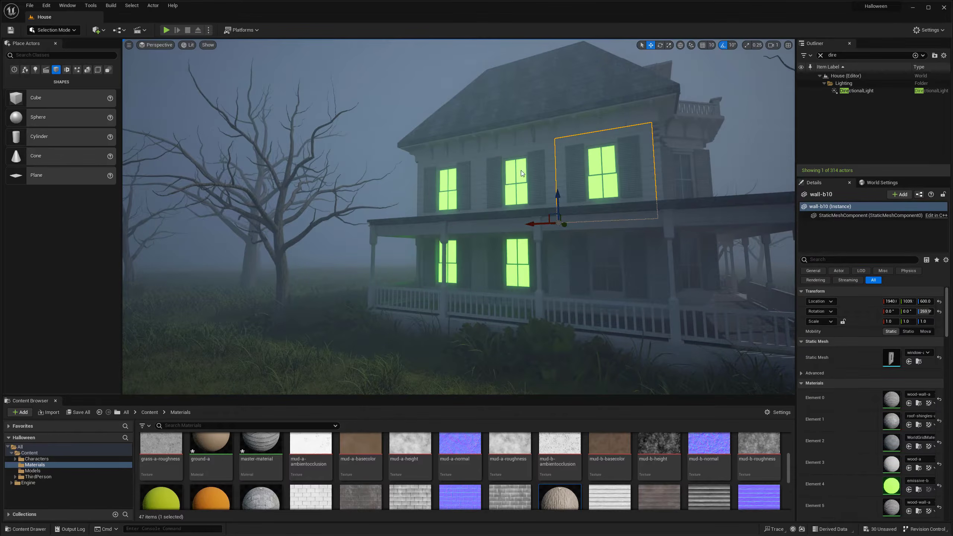
left_click(521, 171, "ctrl")
left_click(451, 187, "ctrl")
left_click(512, 255, "ctrl")
left_click(939, 430)
- Select the ground-a mesh in front of the fence and switch to Mesh Paint mode
key("s")
mouse_move(505, 287)
right_mouse_down()
mouse_move(525, 296)
mouse_move(502, 301)
right_mouse_up()
left_click(504, 287)
left_click(527, 292)
key("d")
key("w")
key("g")
key("w")
left_click(71, 32)
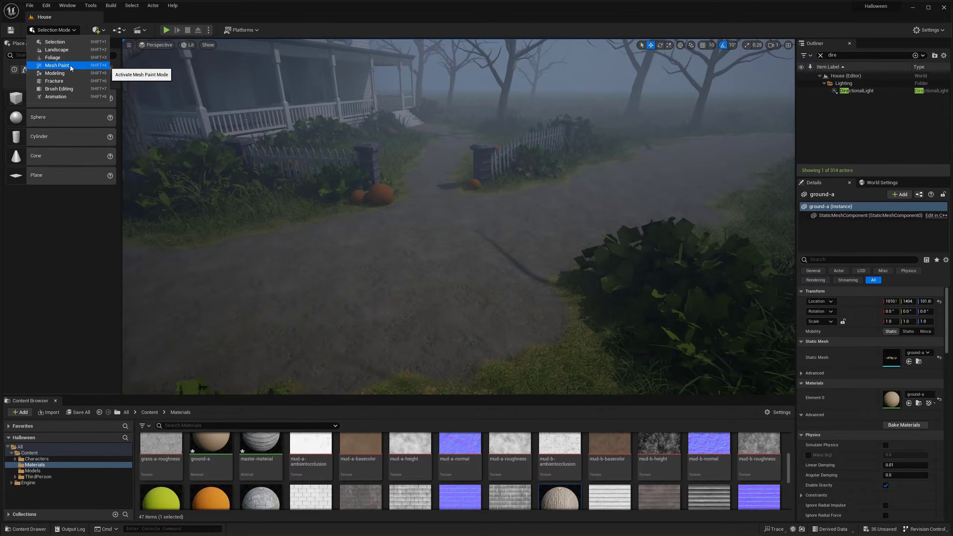
left_click(70, 65)
- Limit vertex painting to the red channel, reduce the brush size to 0.002 and paint the path edge by the bush
left_click(34, 75)
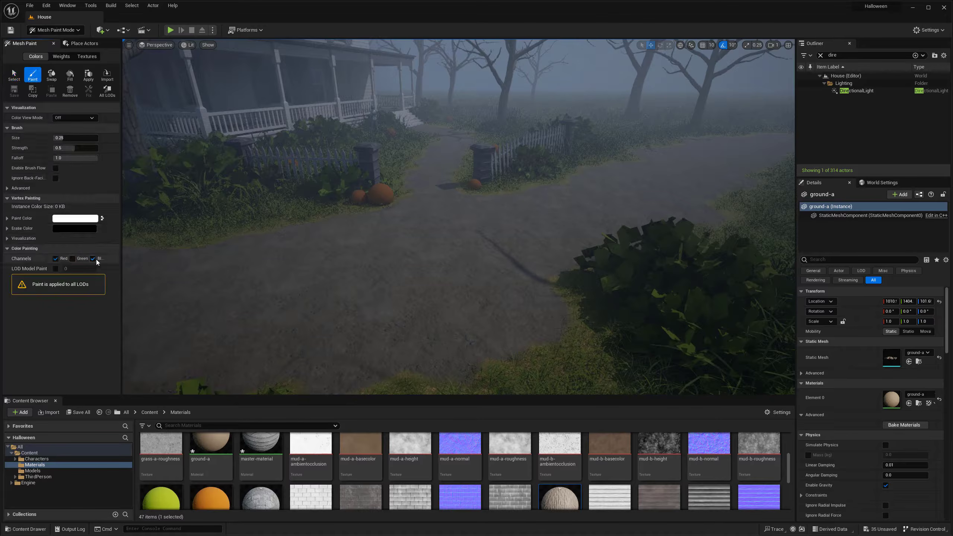
left_click(95, 259)
key("a")
right_click_drag(351, 259, 354, 261)
left_click_drag(64, 138, 54, 138)
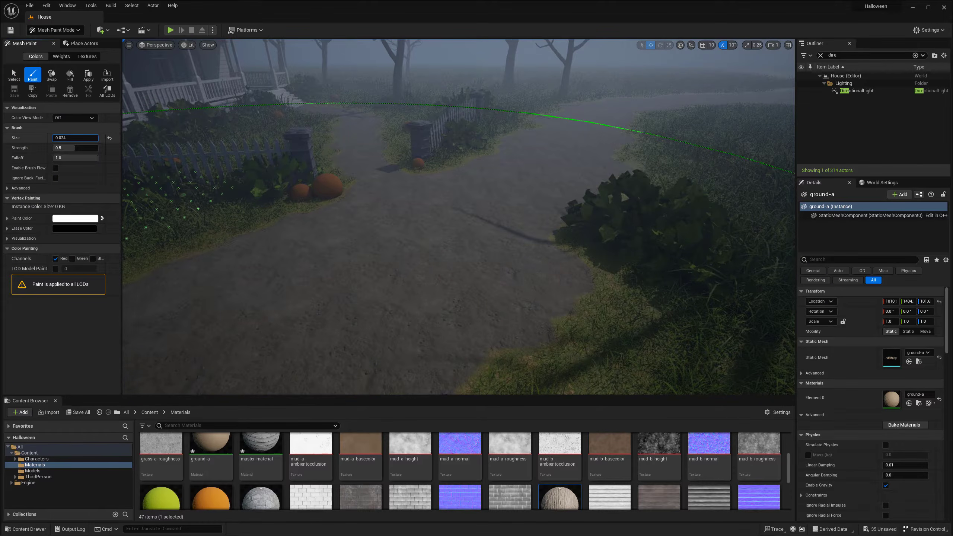
right_click_drag(415, 282, 414, 283)
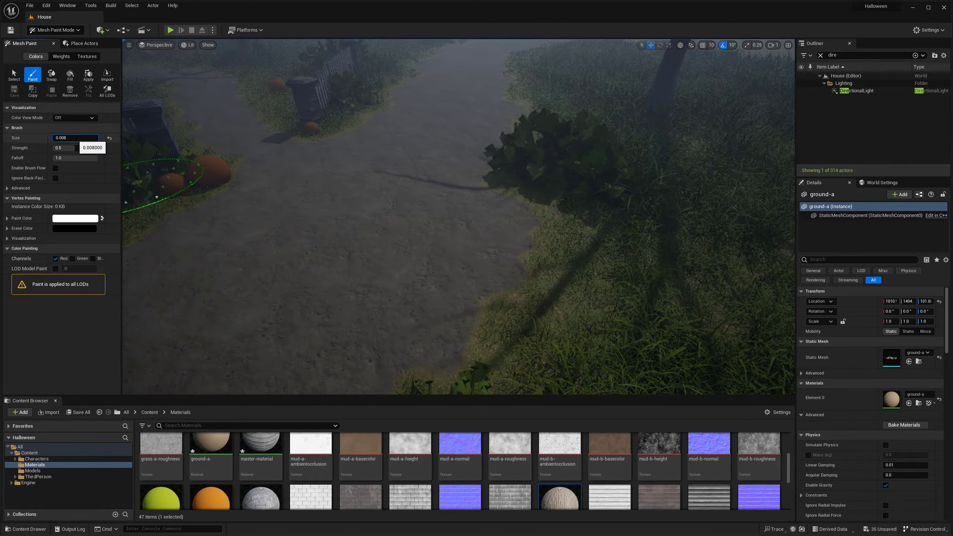
left_click(495, 267)
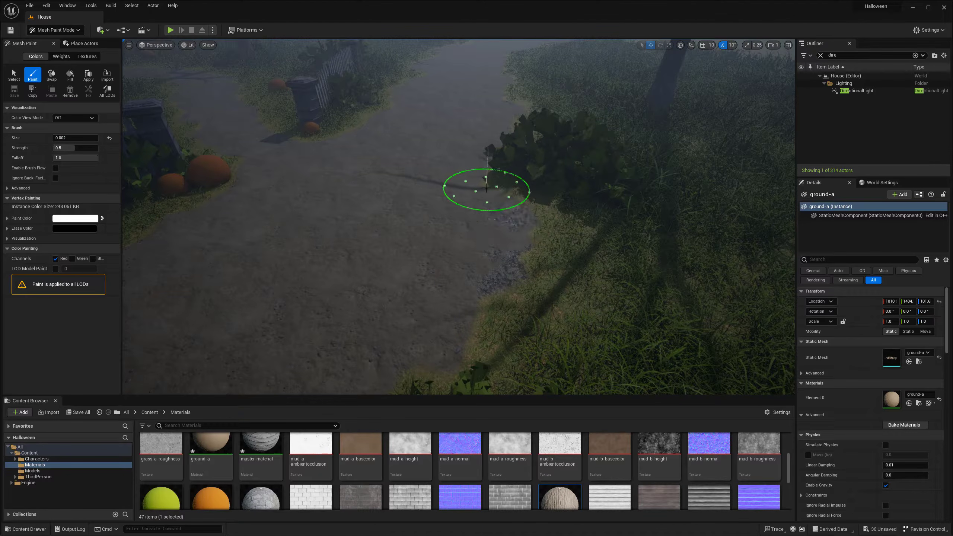
right_click_drag(348, 287, 348, 287)
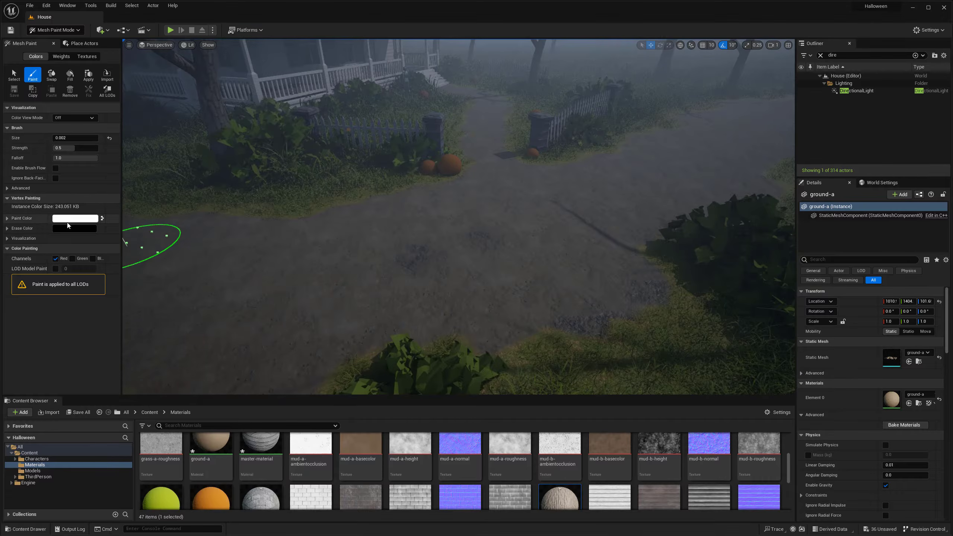
- Set the erase color to light grey and the brush size to 0.01
left_click(72, 229)
left_click(181, 300)
left_click(179, 416)
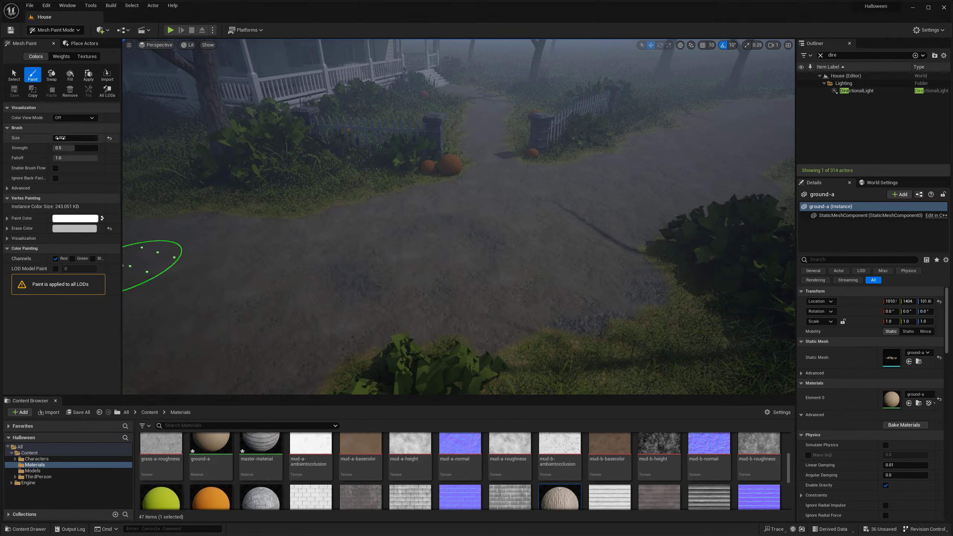
left_click_drag(61, 138, 64, 138)
- Paint the red channel over the dirt path and its grass edges around the fence and pumpkins
right_click_drag(369, 194, 370, 194)
key("w")
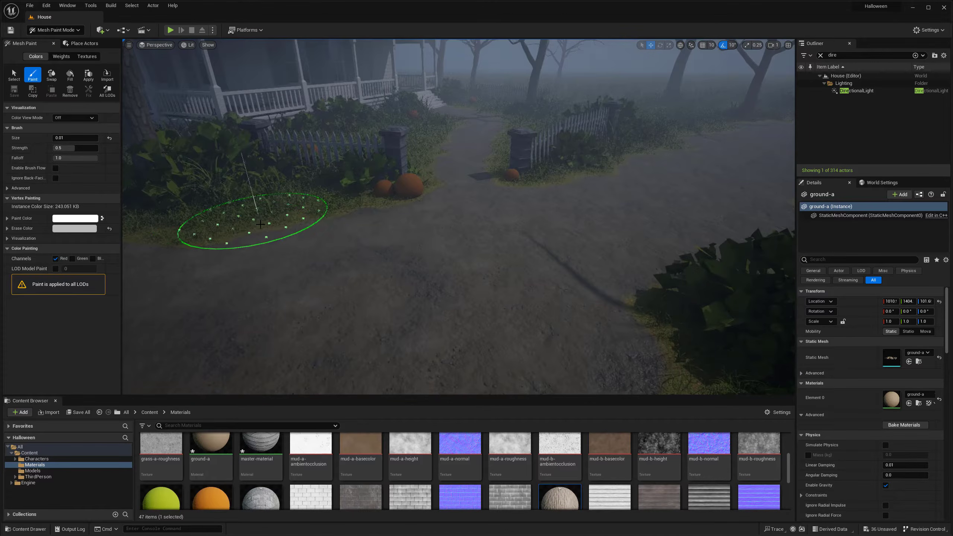
right_click_drag(240, 263, 240, 264)
key("w")
right_click_drag(347, 288, 346, 288)
key("w")
right_click_drag(302, 265, 326, 281)
right_click_drag(322, 202, 323, 203)
right_click_drag(290, 317, 290, 317)
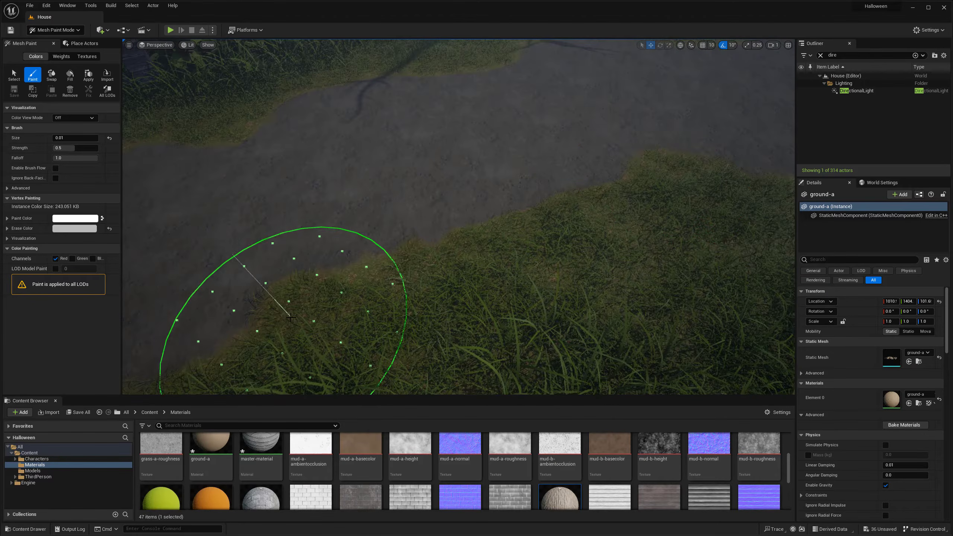
right_click_drag(425, 176, 393, 180)
key("w")
right_click_drag(455, 245, 455, 244)
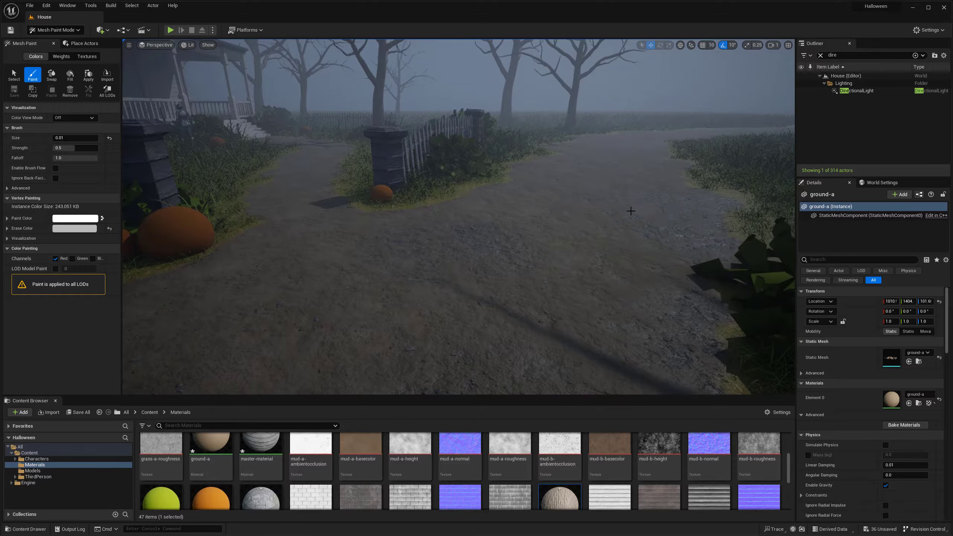
- Continue the red-channel painting along the path beside the picket fence and past the tree's shadow
right_click_drag(631, 211, 631, 211)
key("s")
right_click_drag(457, 153, 457, 154)
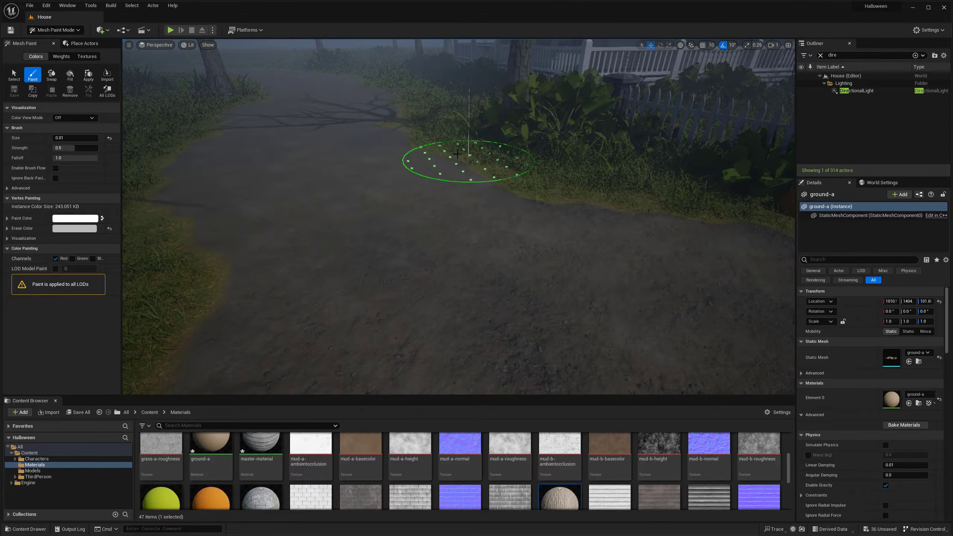
key("s")
right_click_drag(296, 119, 296, 120)
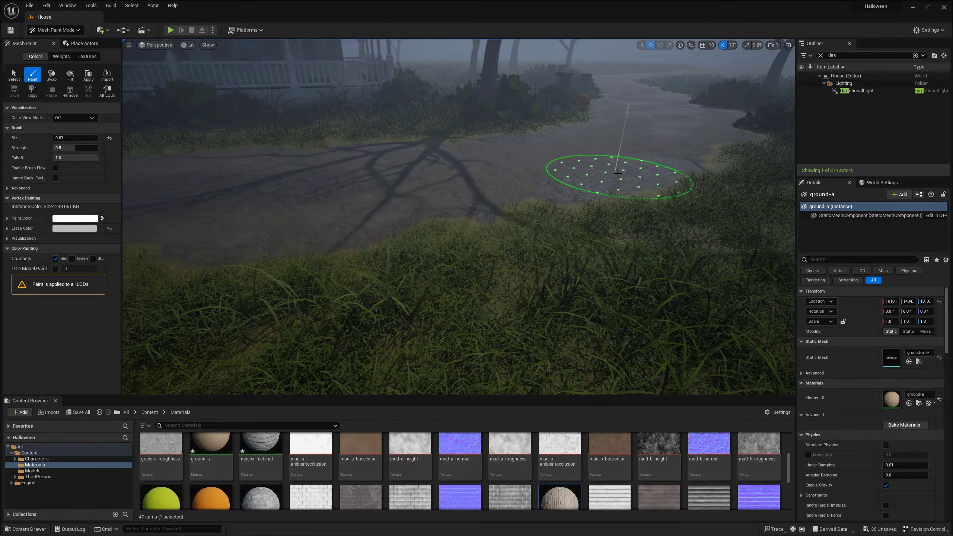
right_click_drag(639, 169, 639, 169)
right_click_drag(647, 227, 647, 227)
right_click_drag(460, 217, 460, 217)
key("w")
left_click_drag(619, 206, 535, 210)
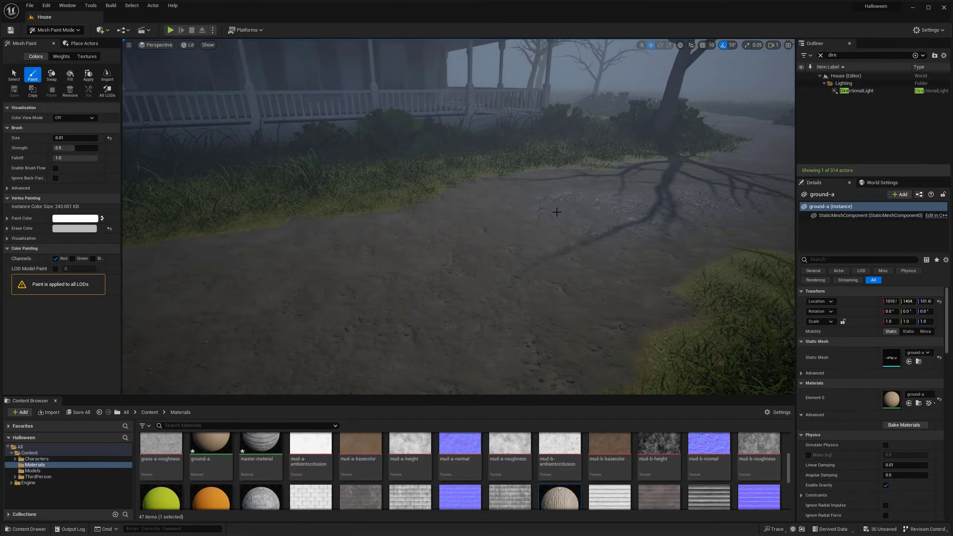
- Paint the red channel along both edges of the path that runs past the porch
right_click_drag(557, 212, 557, 212)
left_click_drag(556, 212, 372, 205)
right_click_drag(372, 205, 372, 204)
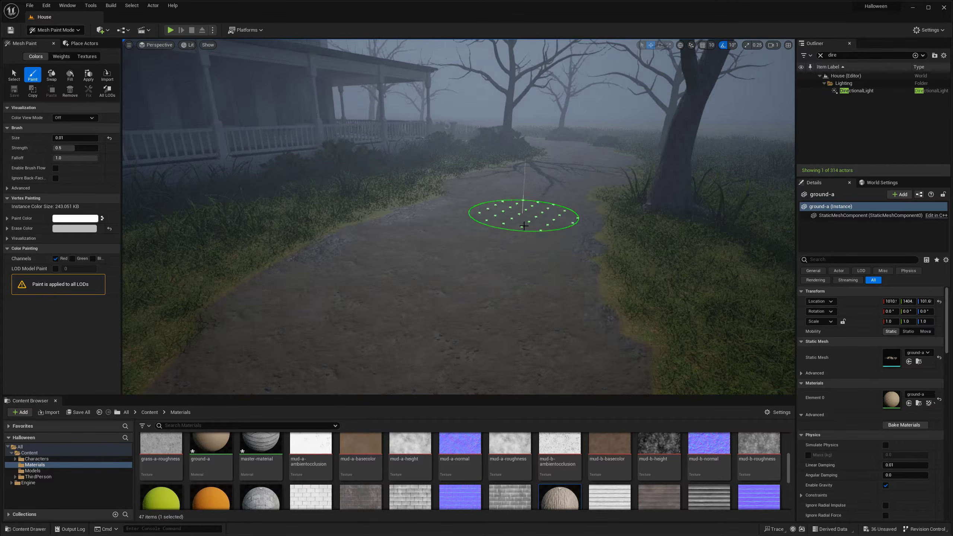
right_click_drag(505, 222, 511, 207)
left_click_drag(511, 208, 340, 229)
right_click_drag(225, 165, 225, 164)
left_click_drag(282, 314, 283, 266)
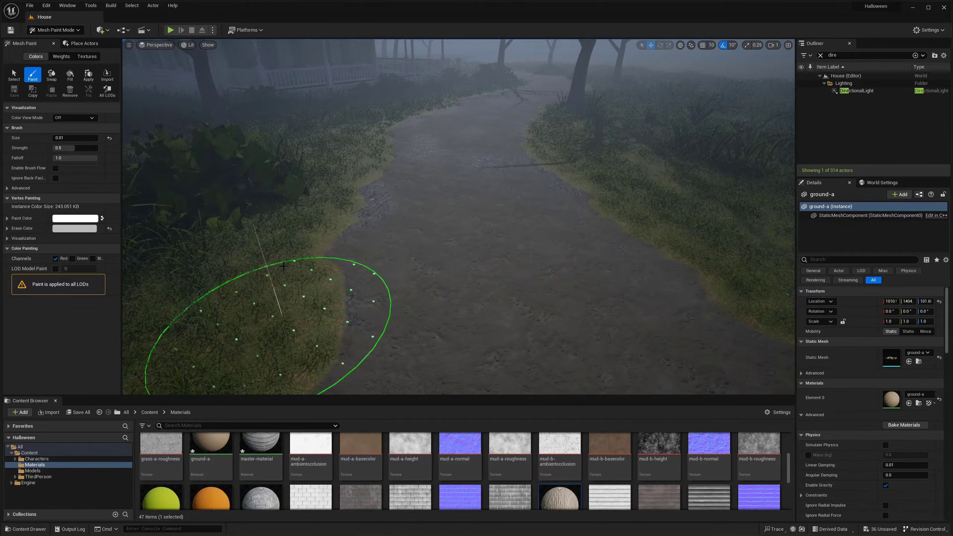
- Paint the red channel along the path stretch beyond the picket fence
right_click_drag(665, 241, 665, 241)
left_click_drag(455, 276, 597, 247)
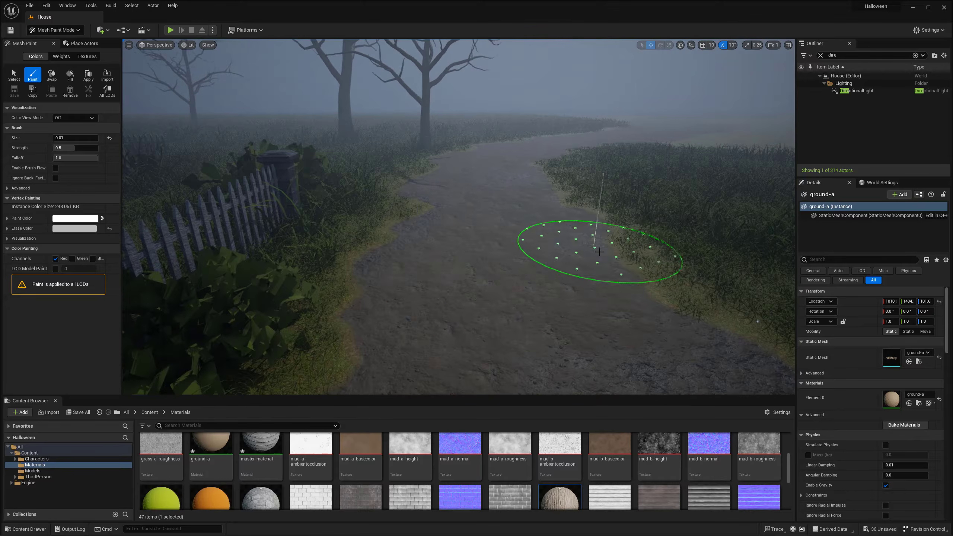
right_click_drag(597, 247, 559, 241)
mouse_move(482, 263)
left_mouse_down()
mouse_move(376, 241)
mouse_move(495, 247)
left_mouse_up()
right_click_drag(496, 247, 496, 247)
left_click_drag(495, 247, 424, 250)
- Paint the red channel along the garden path leading up to the porch steps
mouse_move(559, 160)
right_mouse_down()
mouse_move(487, 209)
mouse_move(389, 219)
mouse_move(525, 294)
mouse_move(481, 320)
mouse_move(558, 209)
right_mouse_up()
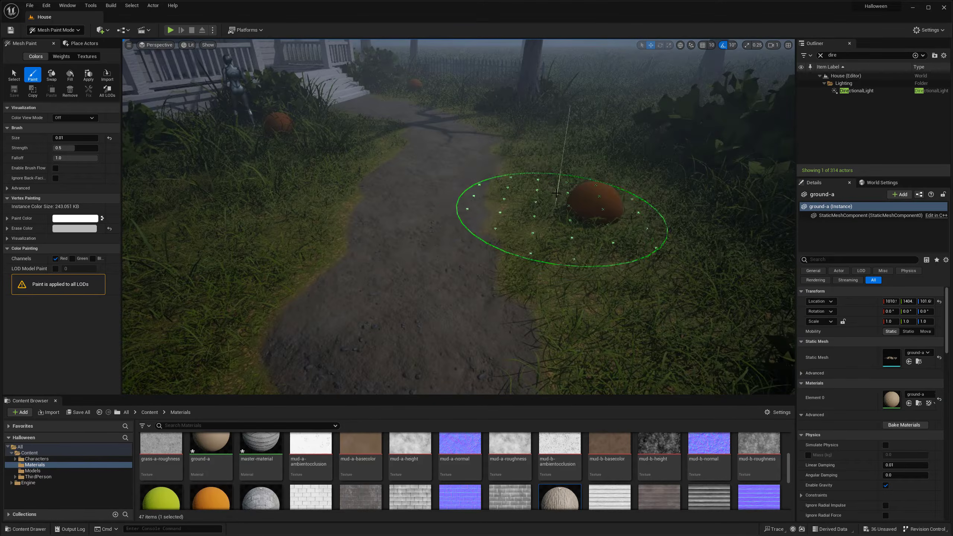
right_click_drag(434, 230, 492, 207)
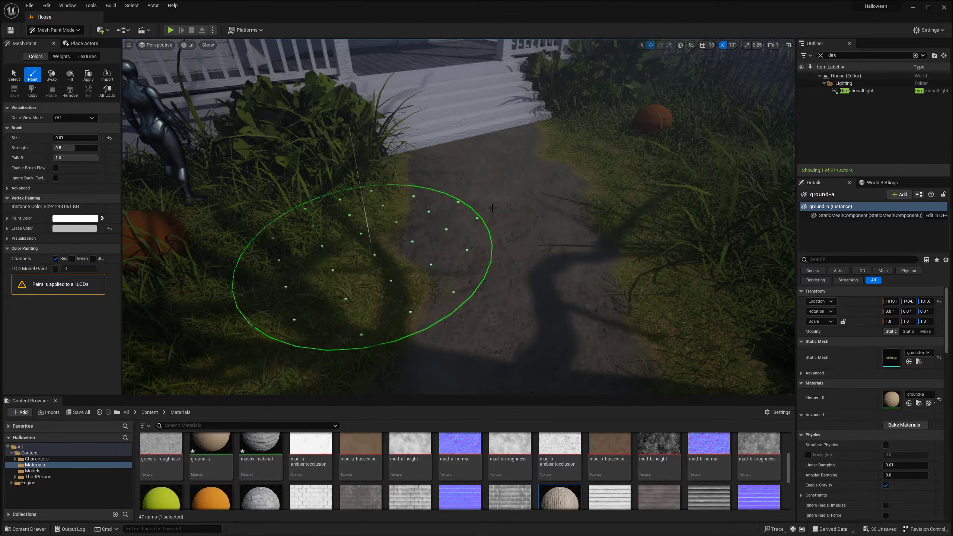
mouse_move(590, 160)
right_mouse_down()
mouse_move(551, 141)
mouse_move(783, 276)
mouse_move(502, 282)
mouse_move(336, 319)
mouse_move(468, 276)
mouse_move(514, 198)
mouse_move(497, 276)
mouse_move(452, 265)
right_mouse_up()
- Switch vertex painting to the blue channel only, reduce the brush size to 0.0 and paint puddles on the path
left_click(55, 258)
left_click(92, 259)
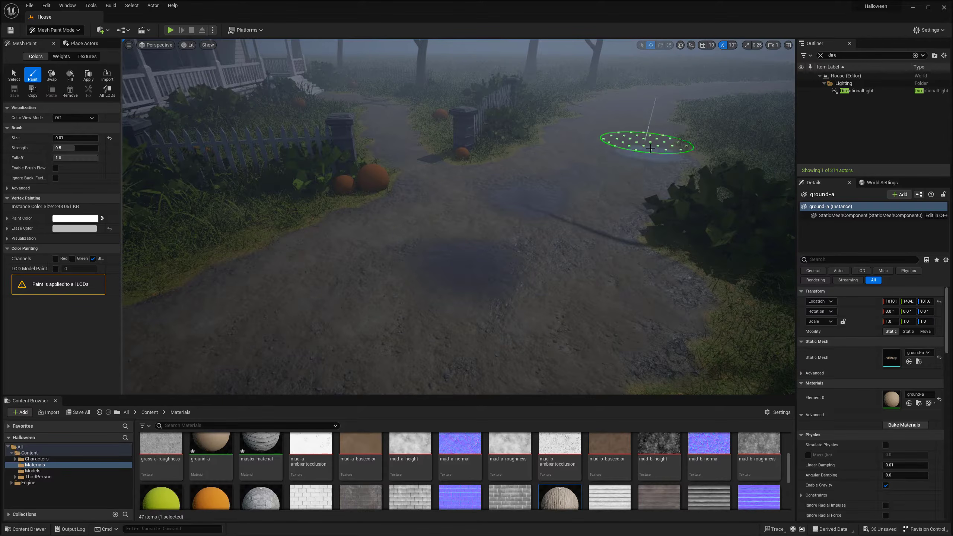
left_click_drag(77, 138, 69, 138)
mouse_move(465, 279)
right_mouse_down()
mouse_move(672, 306)
mouse_move(444, 280)
right_mouse_up()
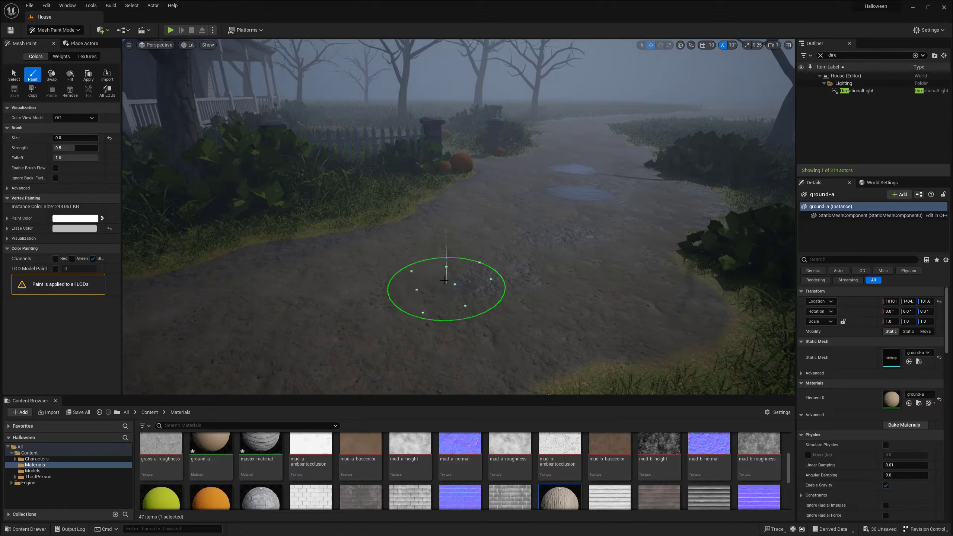
left_click_drag(623, 287, 457, 228)
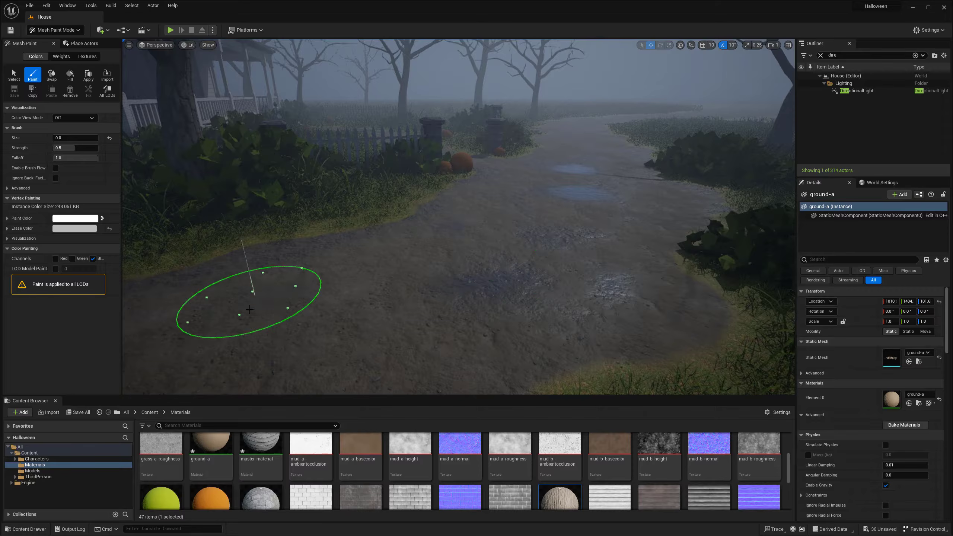
mouse_move(249, 309)
right_mouse_down()
mouse_move(446, 315)
mouse_move(431, 300)
right_mouse_up()
- Set the brush size to 0.001 and paint more blue-channel puddles on the path near the tree's shadow
left_click(59, 138)
right_click_drag(357, 152, 343, 172)
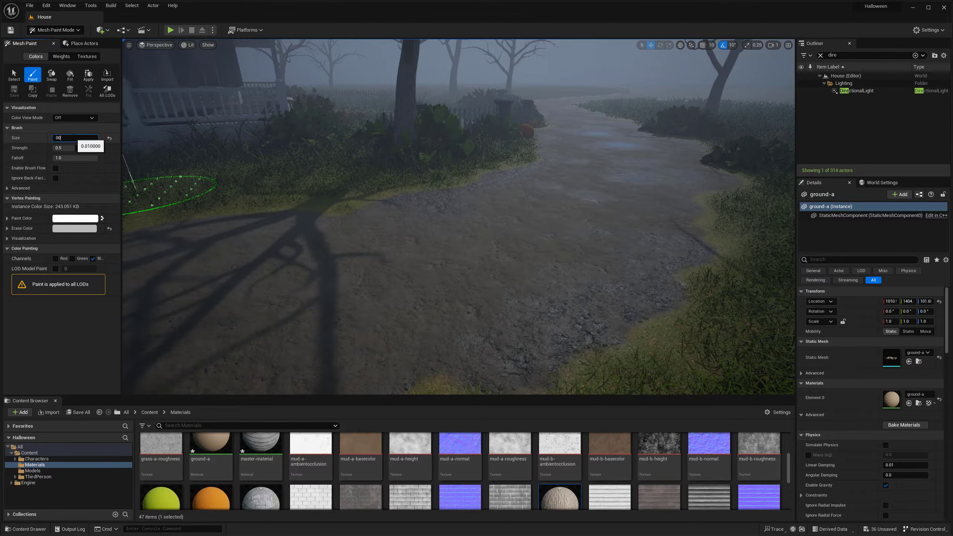
type(".001")
key("Return")
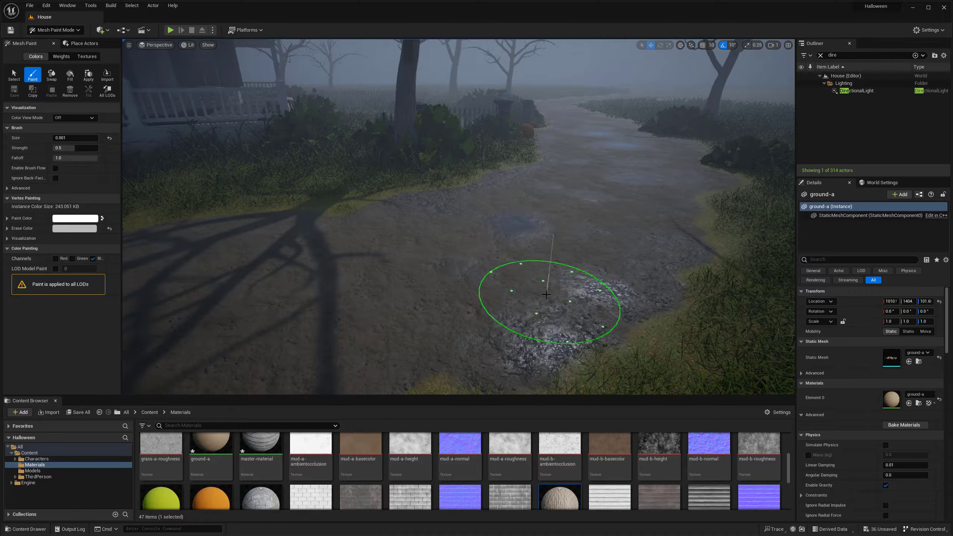
right_click_drag(298, 315, 315, 304)
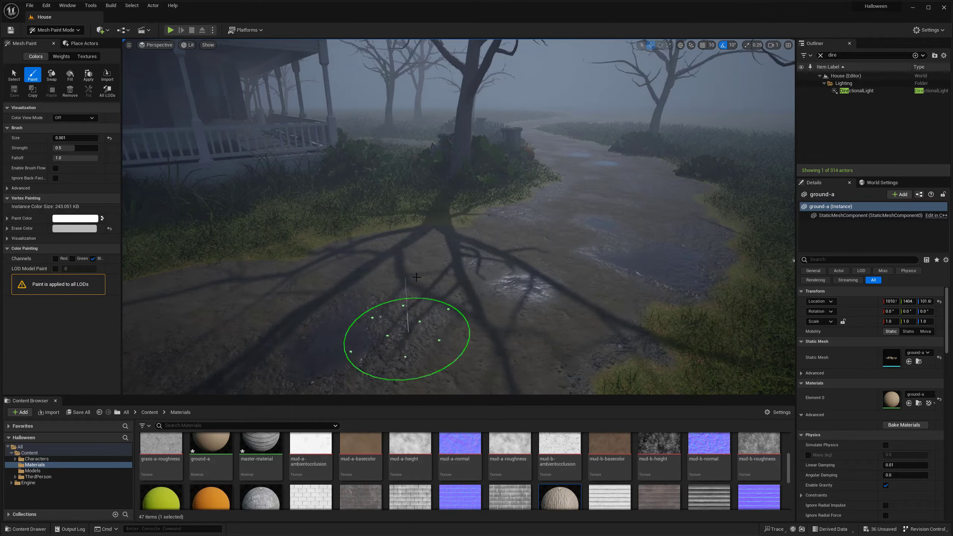
key("s")
mouse_move(485, 239)
right_mouse_down()
mouse_move(473, 214)
mouse_move(442, 216)
mouse_move(449, 226)
right_mouse_up()
key("w")
key("w")
mouse_move(563, 253)
right_mouse_down()
mouse_move(589, 237)
mouse_move(600, 267)
right_mouse_up()
- Change the erase color to black
left_click(74, 228)
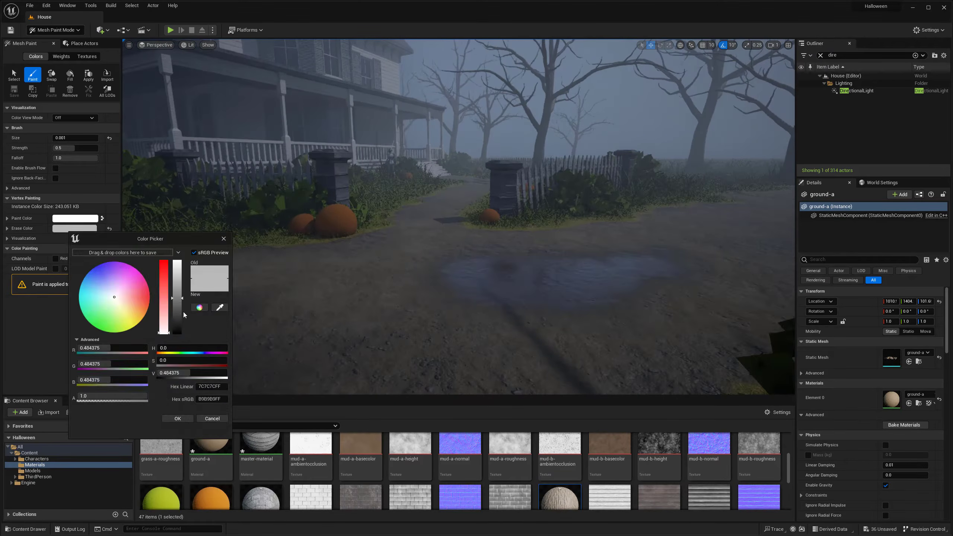
left_click_drag(176, 321, 176, 338)
left_click(175, 421)
- Paint blue-channel puddles on the path in front of the garden gate with a brush size of 0.0
key("s")
mouse_move(547, 277)
right_mouse_down()
mouse_move(491, 280)
mouse_move(479, 315)
mouse_move(446, 304)
mouse_move(510, 320)
mouse_move(530, 284)
right_mouse_up()
key("w")
left_click(488, 293)
key("s")
left_click(446, 304)
key("s")
left_click(530, 284)
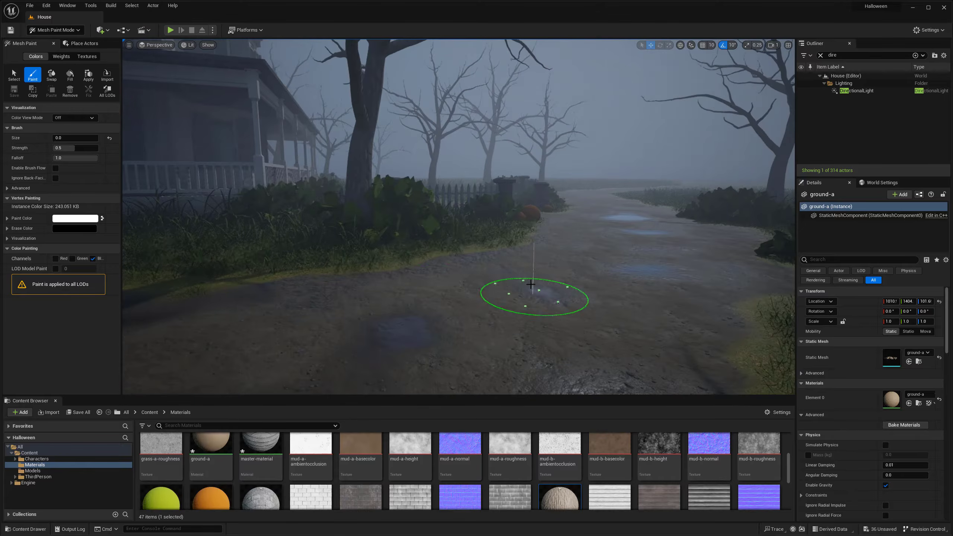
- Paint blue-channel puddles on the path around the tree's branching shadow
right_click_drag(473, 276, 621, 324)
key("s")
left_click(621, 324)
right_click_drag(619, 258, 584, 305)
key("w")
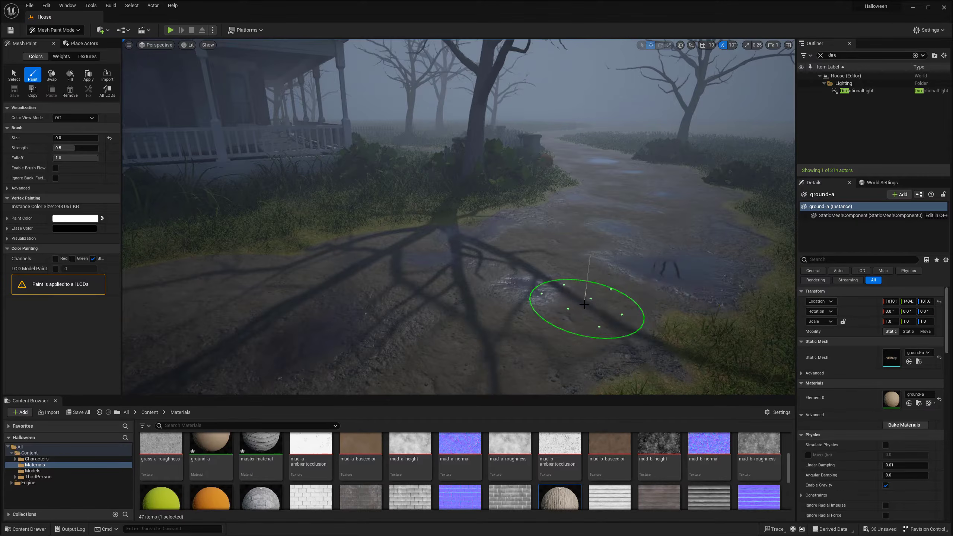
- Paint additional blue-channel puddles further along the path, up to the bend beside the leaning tree trunk
key("s")
mouse_move(395, 347)
right_mouse_down()
mouse_move(446, 302)
mouse_move(408, 293)
right_mouse_up()
left_click(347, 334)
mouse_move(338, 330)
right_mouse_down()
mouse_move(304, 315)
mouse_move(349, 278)
right_mouse_up()
key("w")
key("s")
mouse_move(651, 276)
right_mouse_down()
mouse_move(617, 258)
mouse_move(559, 294)
right_mouse_up()
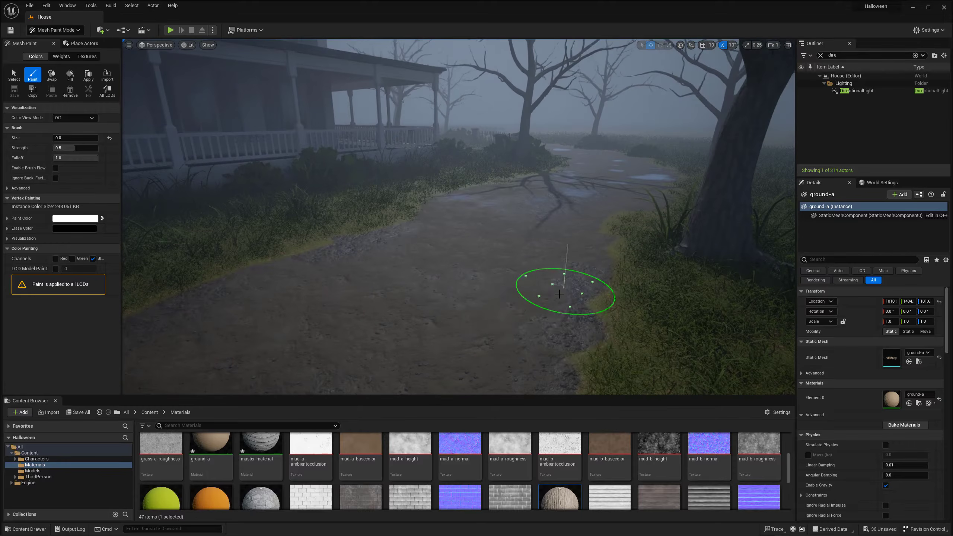
- Paint blue-channel puddles across both sides of the muddy path running alongside the porch
key("s")
right_click_drag(538, 249, 412, 260)
left_click(412, 259)
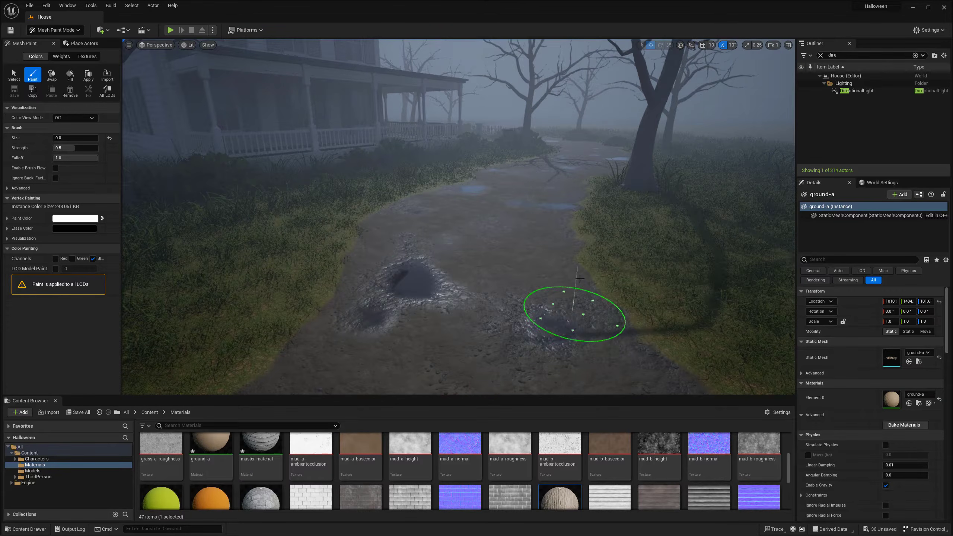
key("s")
mouse_move(579, 278)
right_mouse_down()
mouse_move(512, 278)
mouse_move(400, 227)
mouse_move(431, 206)
mouse_move(474, 266)
right_mouse_up()
key("w")
- Paint blue-channel puddles along the open stretch of path leading away into the fog
left_click(602, 330)
mouse_move(602, 330)
right_mouse_down()
mouse_move(547, 279)
mouse_move(469, 298)
mouse_move(408, 281)
mouse_move(461, 278)
mouse_move(537, 300)
mouse_move(585, 225)
right_mouse_up()
key("w")
key("w")
mouse_move(354, 326)
right_mouse_down()
mouse_move(406, 272)
mouse_move(354, 325)
right_mouse_up()
right_click_drag(288, 323, 312, 289)
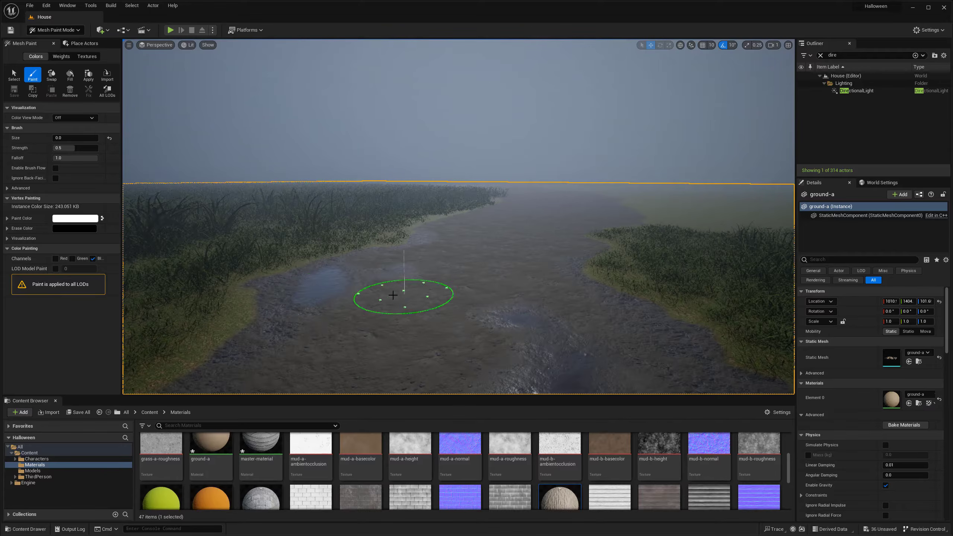
right_click_drag(589, 275, 472, 287)
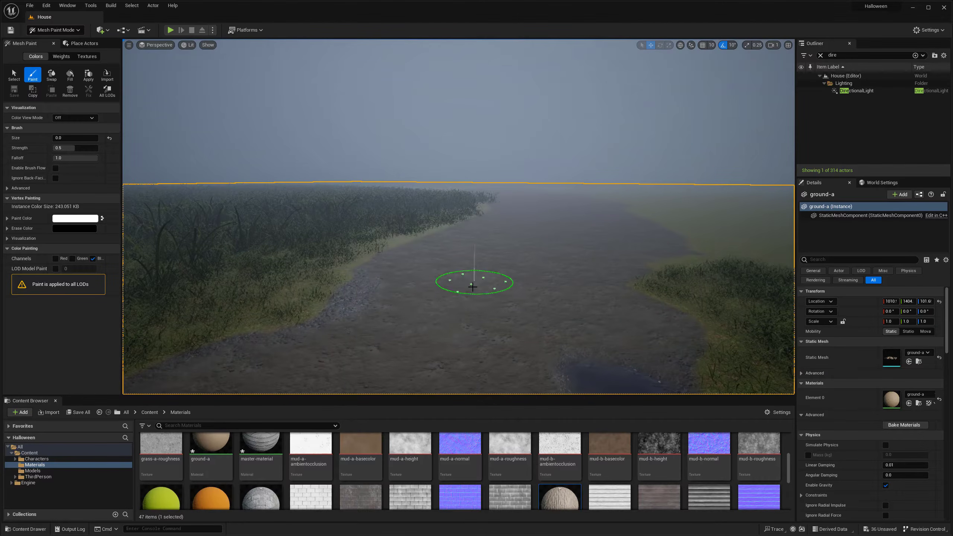
- Set the brush size to 0.024 and paint larger blue-channel puddles on the foggy stretch and beside the two trees
left_click_drag(542, 250, 573, 249)
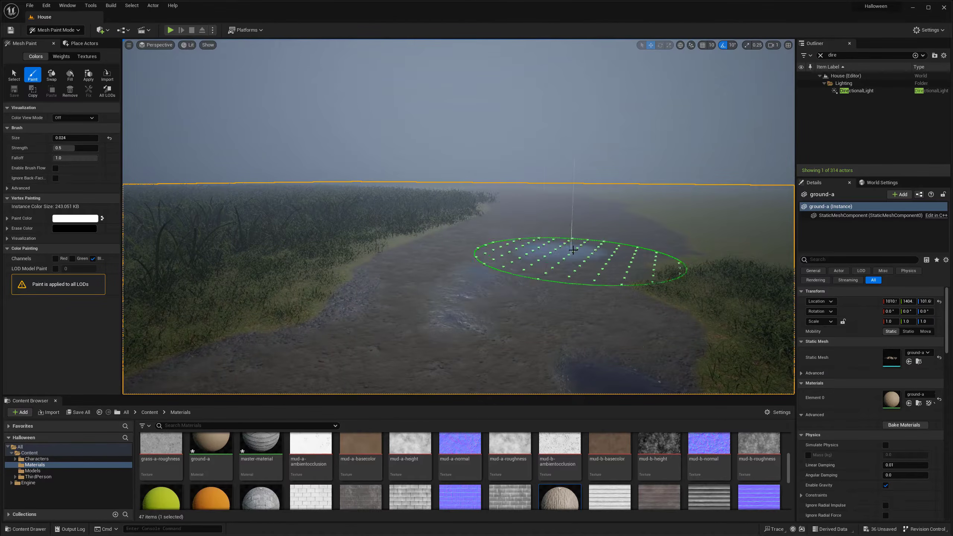
right_click_drag(524, 212, 527, 240)
mouse_move(622, 220)
right_mouse_down()
mouse_move(563, 243)
mouse_move(481, 245)
mouse_move(492, 263)
mouse_move(533, 242)
right_mouse_up()
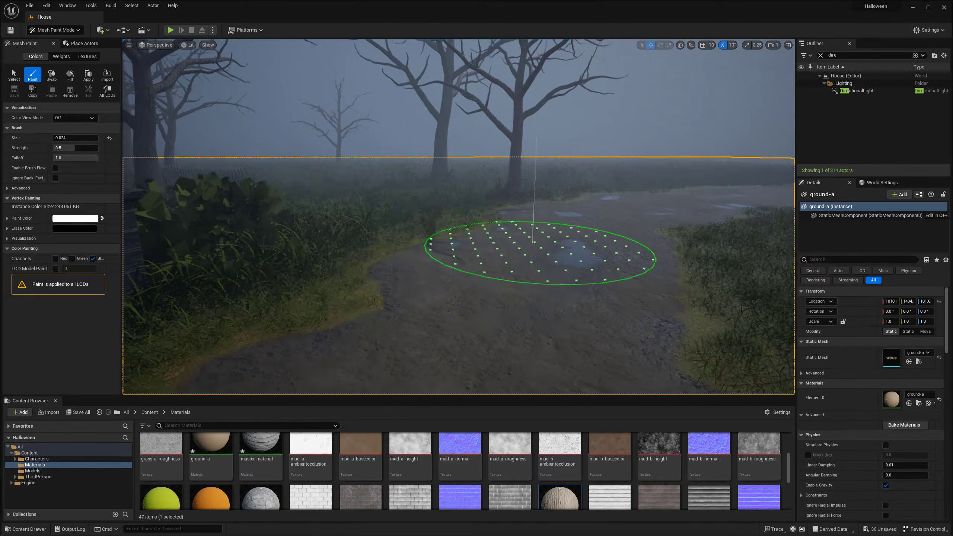
left_click(383, 285)
mouse_move(385, 288)
right_mouse_down()
mouse_move(418, 268)
mouse_move(277, 290)
mouse_move(530, 302)
mouse_move(549, 282)
mouse_move(503, 294)
right_mouse_up()
left_click(530, 302)
left_click(502, 294)
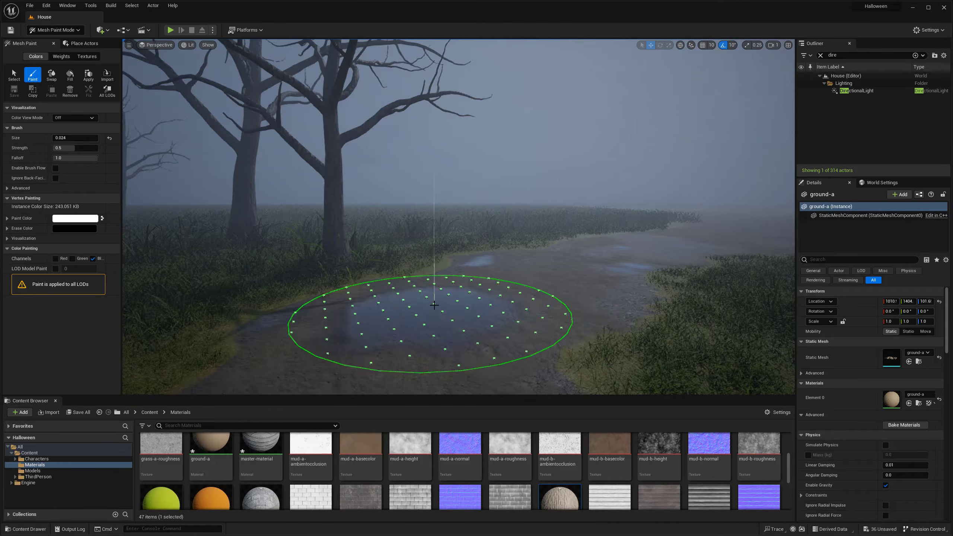
mouse_move(430, 312)
right_mouse_down()
mouse_move(467, 291)
mouse_move(445, 291)
mouse_move(546, 269)
mouse_move(557, 289)
mouse_move(457, 266)
right_mouse_up()
left_click(441, 289)
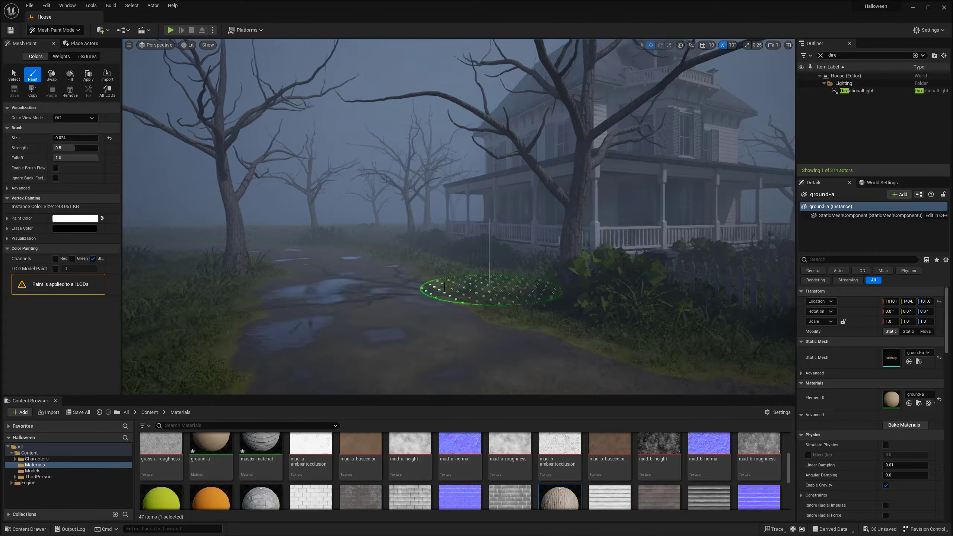
- Reduce the brush size to 0.0, switch vertex painting to the red channel only and paint the path outside the fence
key("w")
mouse_move(380, 319)
right_mouse_down()
mouse_move(402, 310)
mouse_move(304, 278)
right_mouse_up()
key("[")
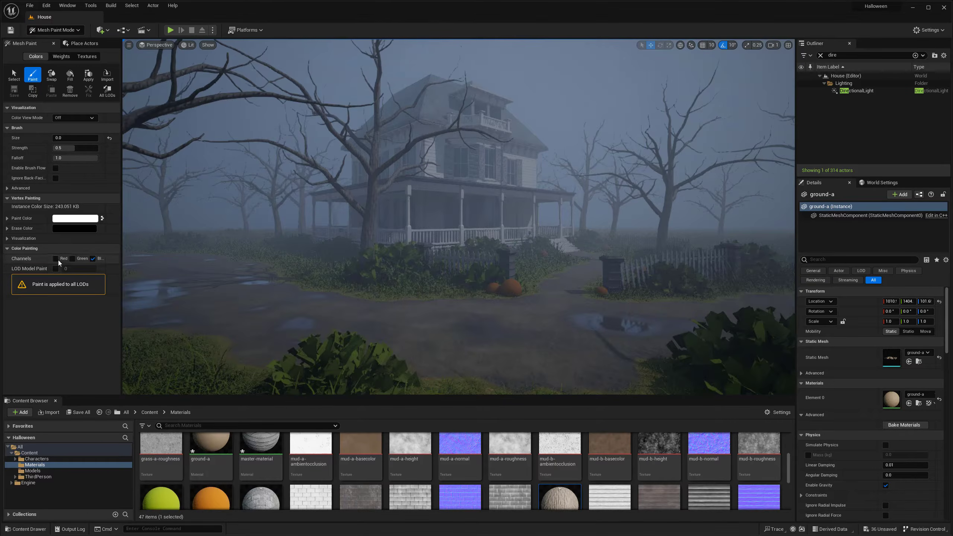
left_click(92, 258)
left_click(55, 258)
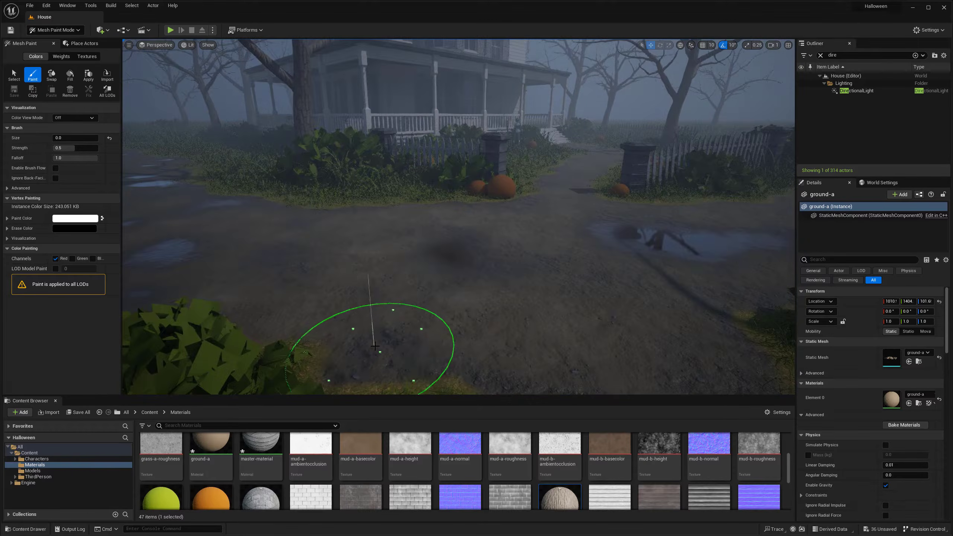
mouse_move(372, 334)
right_mouse_down()
mouse_move(365, 249)
mouse_move(430, 319)
right_mouse_up()
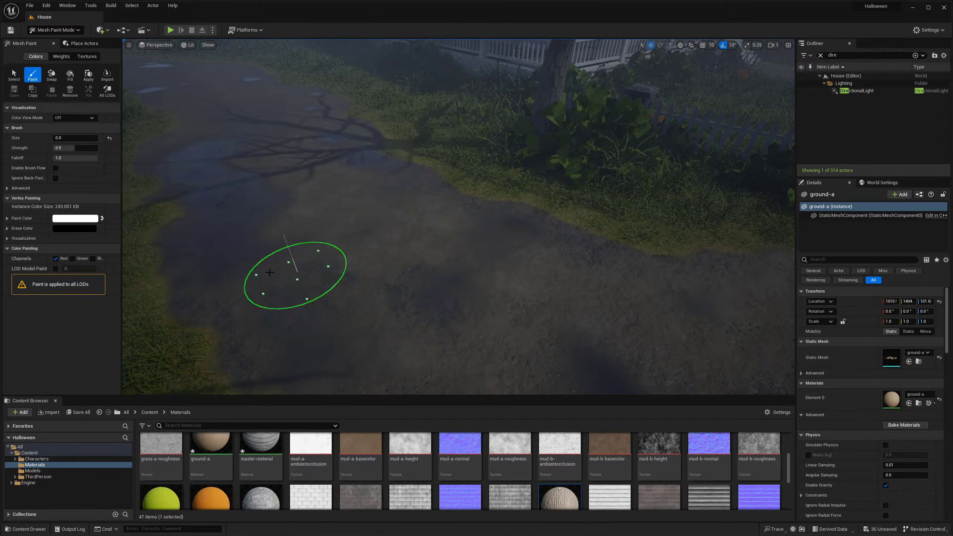
mouse_move(291, 277)
right_mouse_down()
mouse_move(319, 208)
mouse_move(238, 262)
mouse_move(523, 283)
mouse_move(310, 277)
right_mouse_up()
mouse_move(488, 216)
right_mouse_down()
mouse_move(373, 254)
mouse_move(501, 208)
mouse_move(559, 247)
mouse_move(473, 339)
right_mouse_up()
left_click(407, 249)
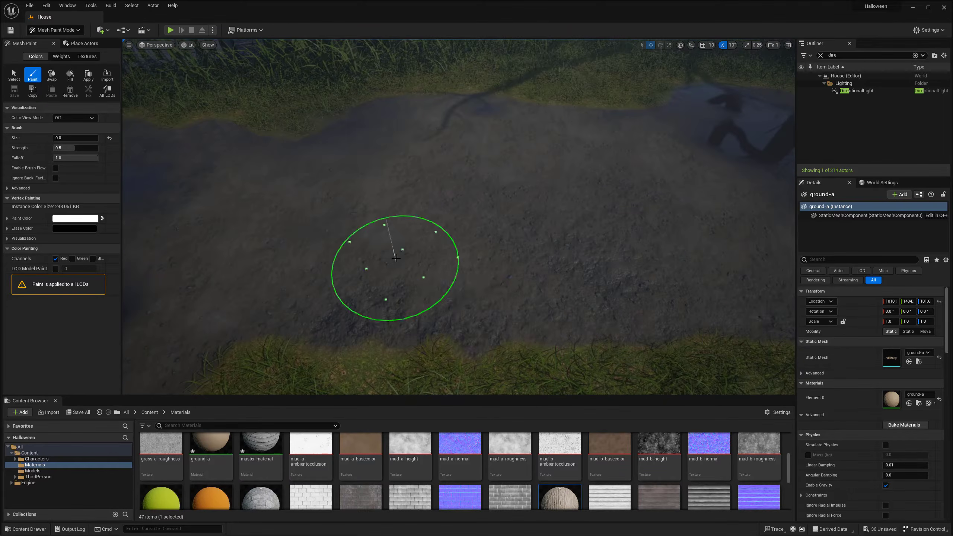
- Paint red-channel mud variation around the puddles and along the grassy edges of the path
mouse_move(396, 258)
right_mouse_down()
mouse_move(432, 214)
mouse_move(342, 186)
mouse_move(426, 242)
right_mouse_up()
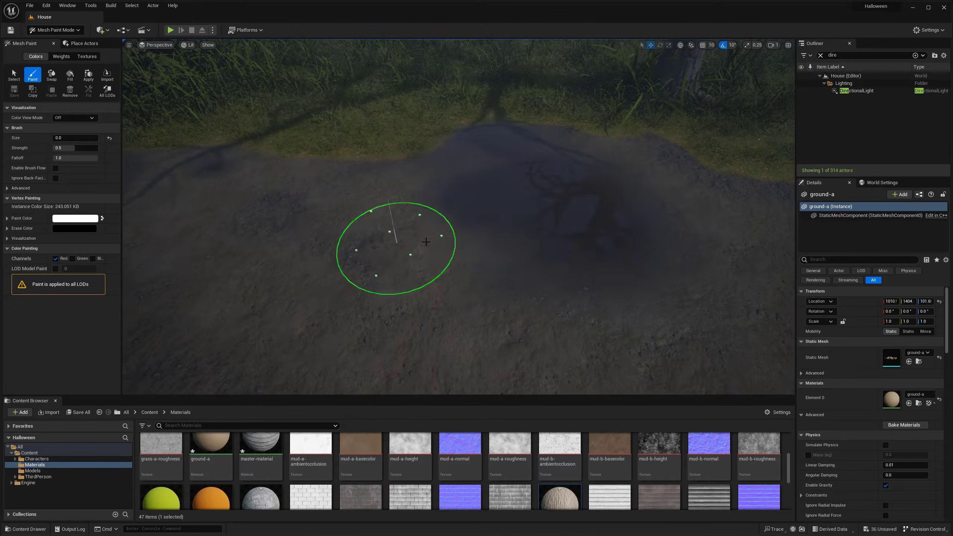
right_click_drag(617, 203, 505, 217)
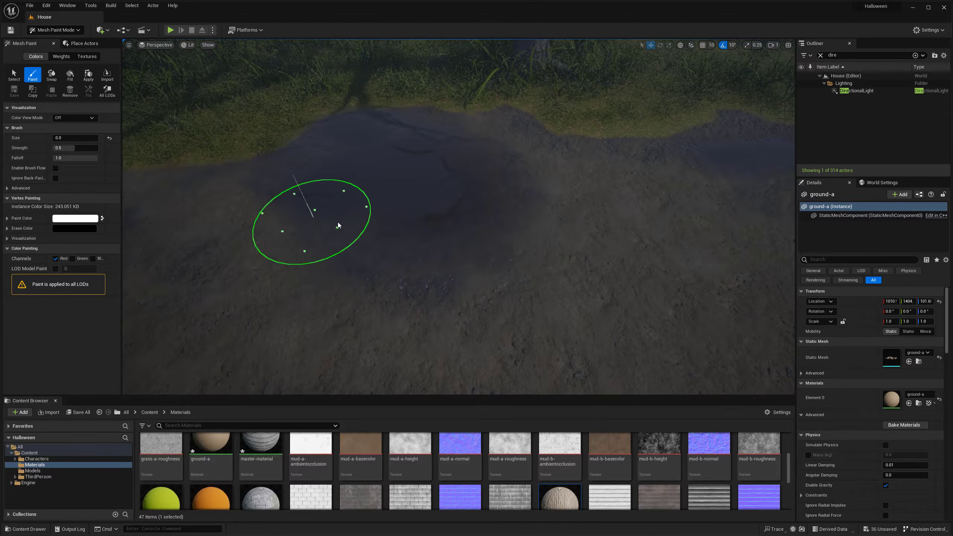
mouse_move(668, 307)
right_mouse_down()
mouse_move(406, 212)
mouse_move(496, 156)
right_mouse_up()
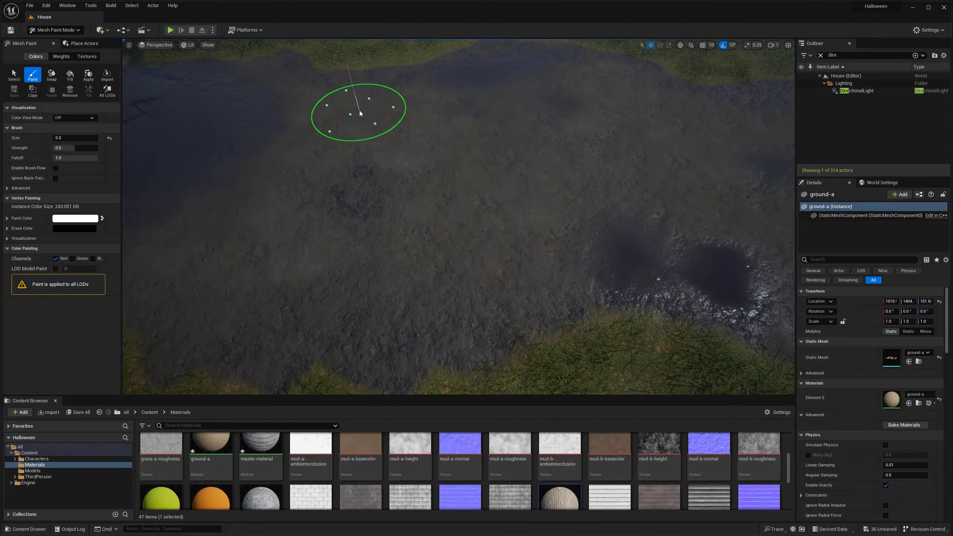
right_click_drag(287, 159, 514, 292)
mouse_move(346, 285)
right_mouse_down()
mouse_move(464, 223)
mouse_move(397, 213)
mouse_move(484, 167)
right_mouse_up()
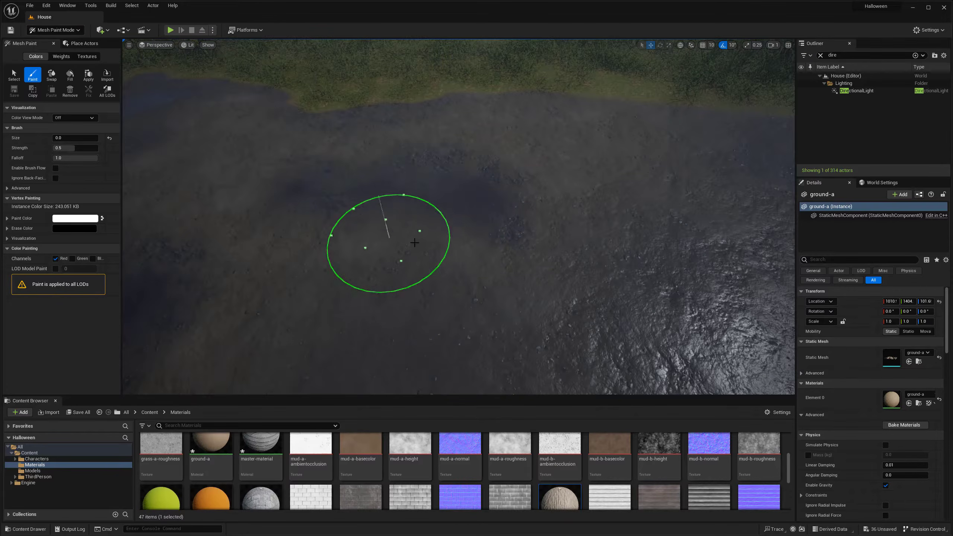
- Paint more red-channel mud patches across the wide path and along the grass edge beside the gate pillar
right_click_drag(415, 242, 472, 227)
right_click_drag(299, 352, 528, 352)
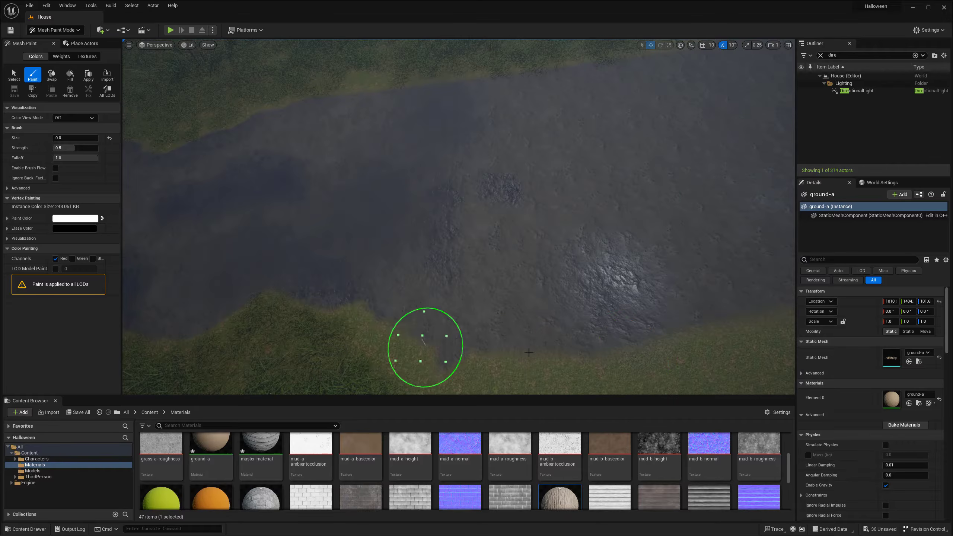
mouse_move(466, 63)
right_mouse_down()
mouse_move(787, 126)
mouse_move(463, 205)
mouse_move(486, 247)
mouse_move(466, 210)
right_mouse_up()
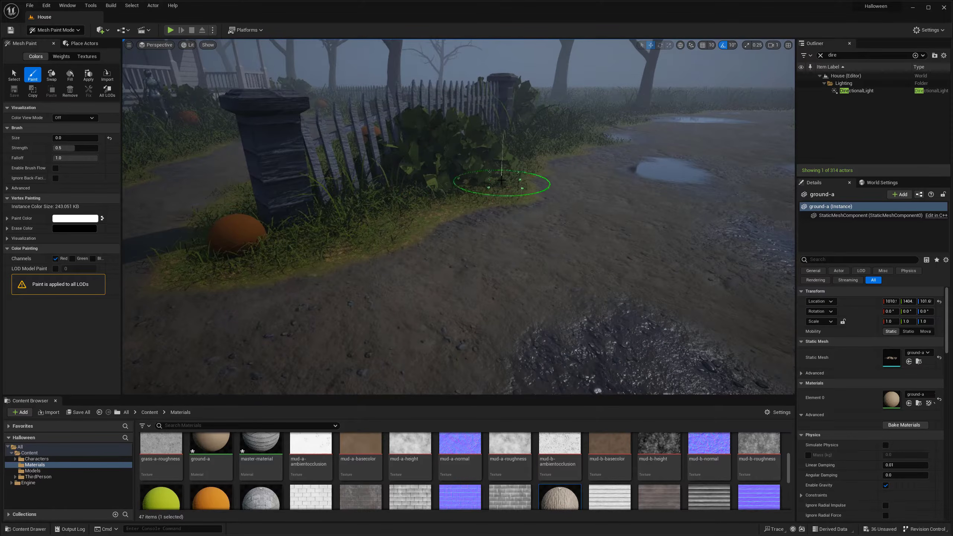
mouse_move(250, 273)
right_mouse_down()
mouse_move(278, 250)
mouse_move(330, 248)
right_mouse_up()
right_click_drag(430, 238, 522, 271)
- Switch vertex painting to the blue channel only and paint puddles on the garden path between the gate pillars
left_click(55, 258)
left_click(93, 258)
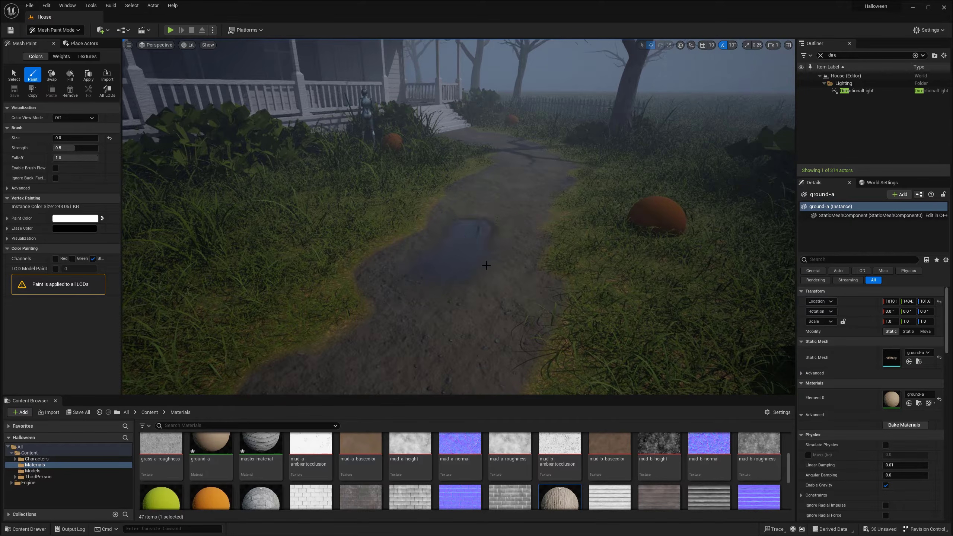
mouse_move(486, 265)
right_mouse_down()
mouse_move(508, 313)
mouse_move(564, 334)
mouse_move(480, 312)
mouse_move(493, 259)
mouse_move(473, 277)
mouse_move(496, 218)
right_mouse_up()
key("s")
key("w")
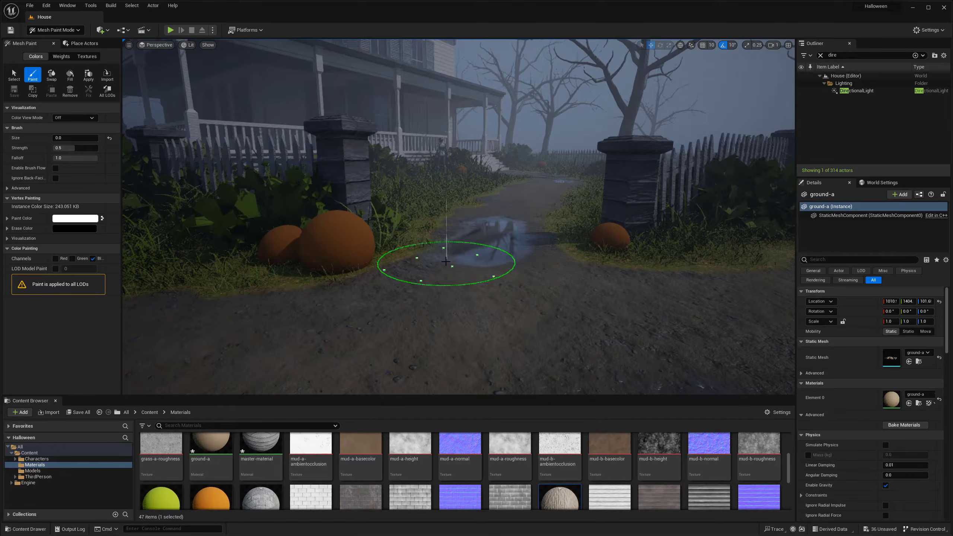
key("w")
mouse_move(497, 268)
right_mouse_down()
mouse_move(498, 277)
mouse_move(479, 271)
mouse_move(521, 298)
mouse_move(495, 260)
mouse_move(557, 293)
mouse_move(667, 290)
right_mouse_up()
- Extend the blue-channel puddles on the wide path just outside the gate
key("s")
key("w")
key("s")
key("w")
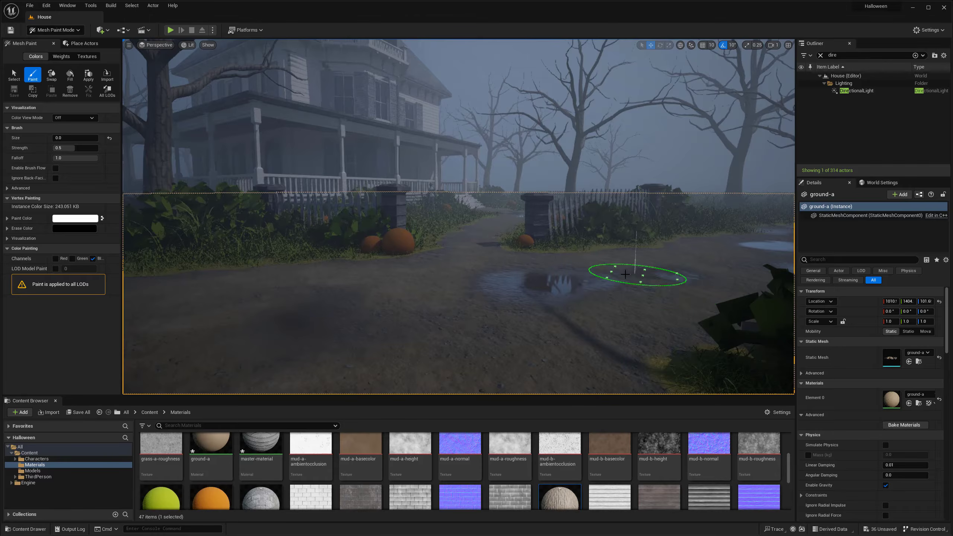
key("s")
right_click_drag(478, 291, 450, 266)
key("w")
key("s")
- Leave mesh painting for Foliage mode and add the pebble-pile-a mesh from the Models folder as a foliage type
left_click(192, 45)
left_click(196, 61)
left_click(56, 30)
left_click(55, 42)
right_click_drag(337, 187, 332, 221)
left_click(56, 30)
left_click(52, 57)
left_click(32, 471)
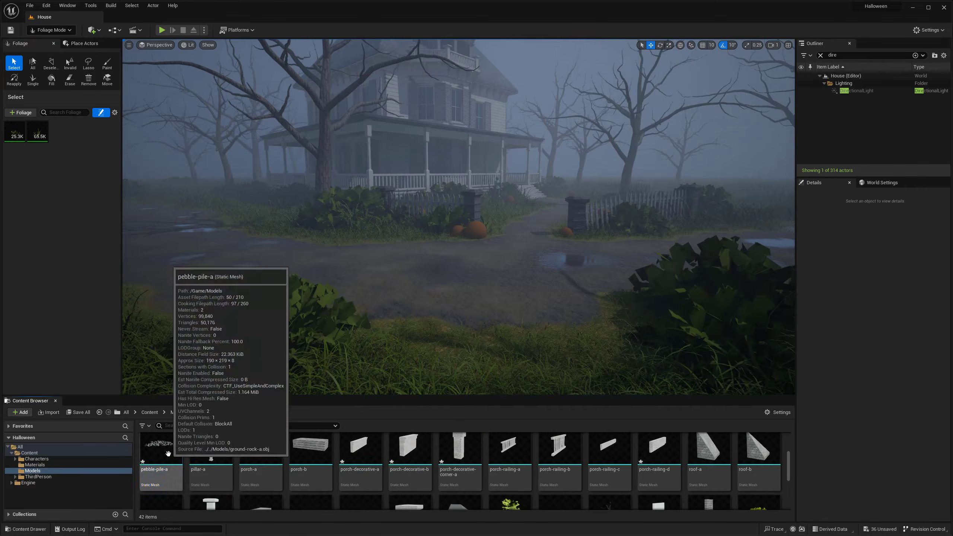
left_click_drag(162, 448, 82, 144)
left_click(521, 348)
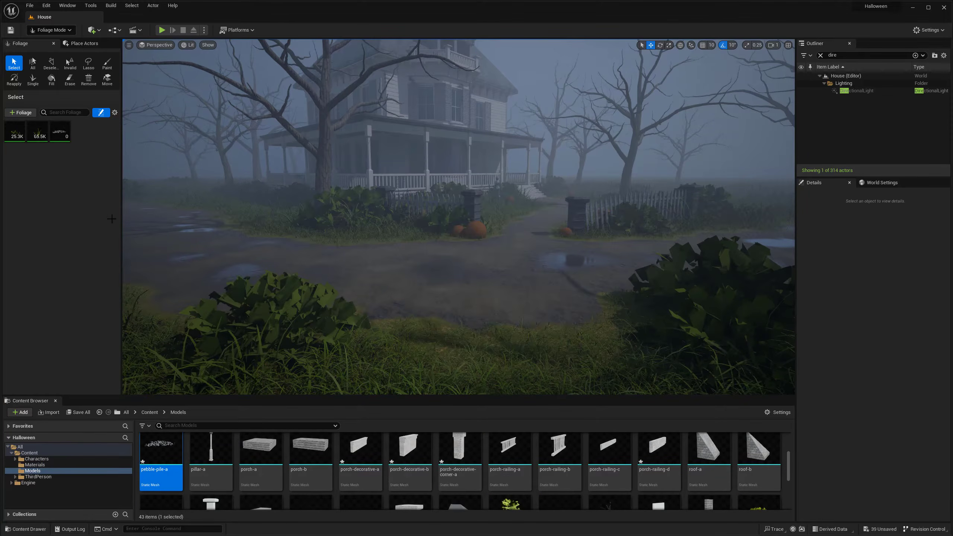
- Activate foliage painting with only the pebble-pile-a type and a brush size of 82.75293, and paint a test pile on the path
left_click(60, 131)
key("w")
right_click_drag(121, 147, 121, 148)
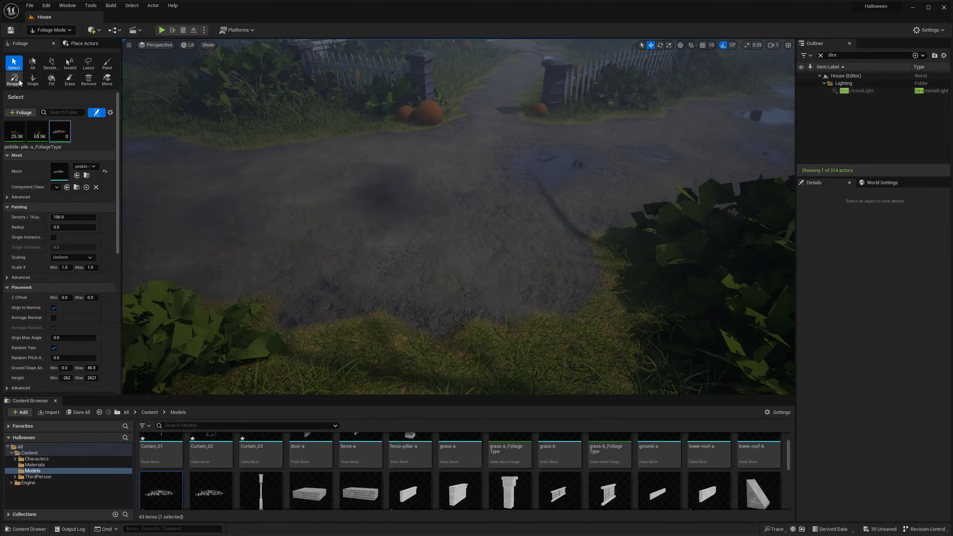
left_click(107, 62)
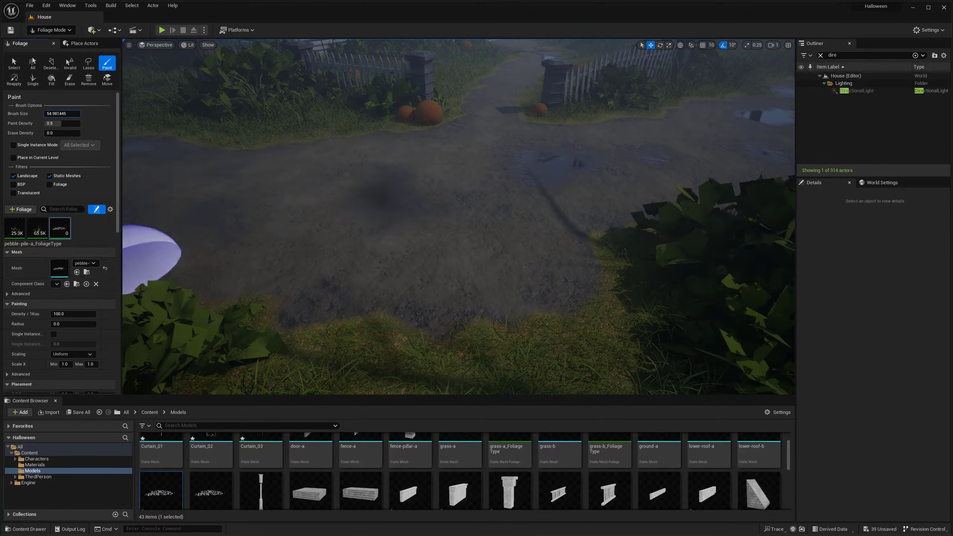
left_click_drag(62, 114, 70, 114)
left_click(486, 256)
left_click(30, 221)
left_click(7, 222)
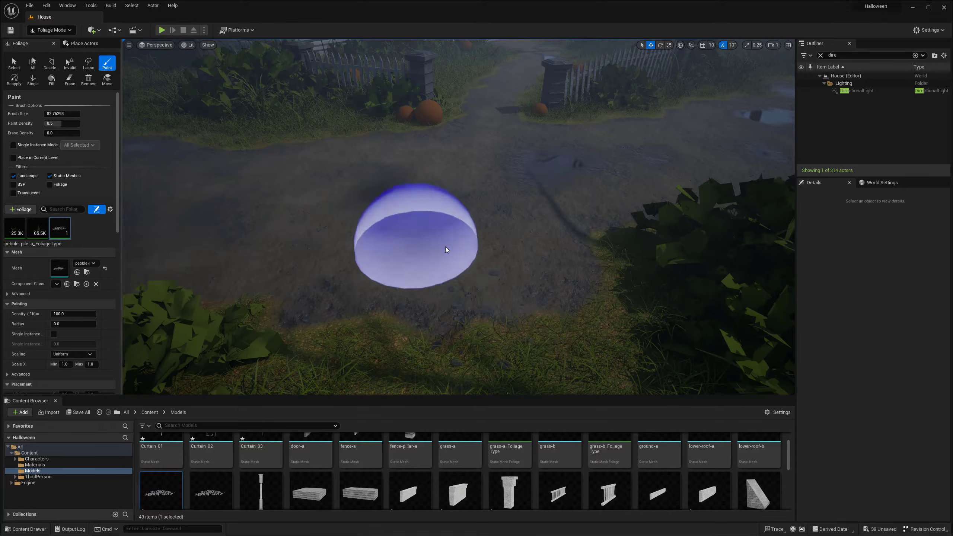
- Undo the painted pebble pile and set the pebble foliage's Scale X minimum and maximum to 0.5
key("ctrl+z")
right_click_drag(472, 243, 472, 242)
key("a")
left_click(65, 364)
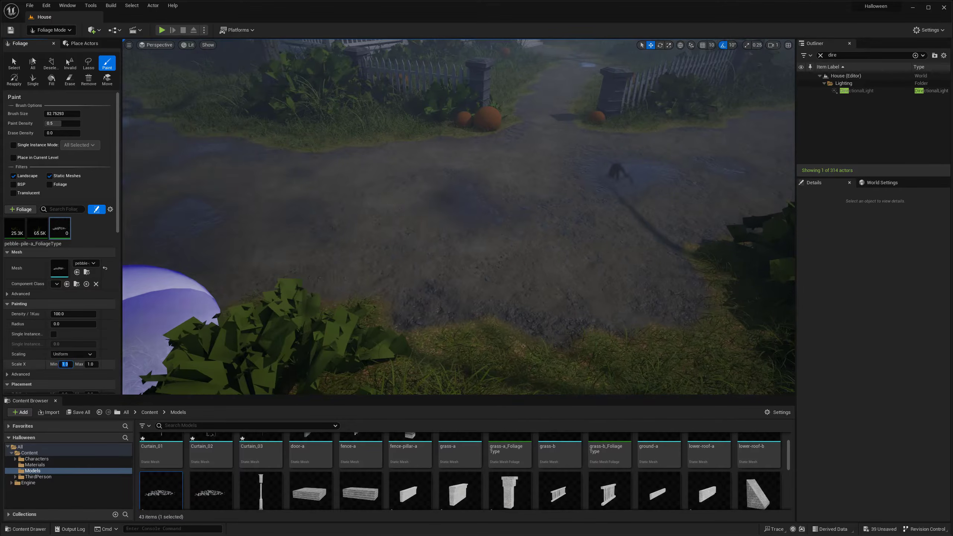
type("0.5")
key("Tab")
type("0.5")
key("Return")
- Paint pebble piles on the path in front of the gate
left_click(483, 256)
right_click_drag(543, 259, 581, 229)
key("w")
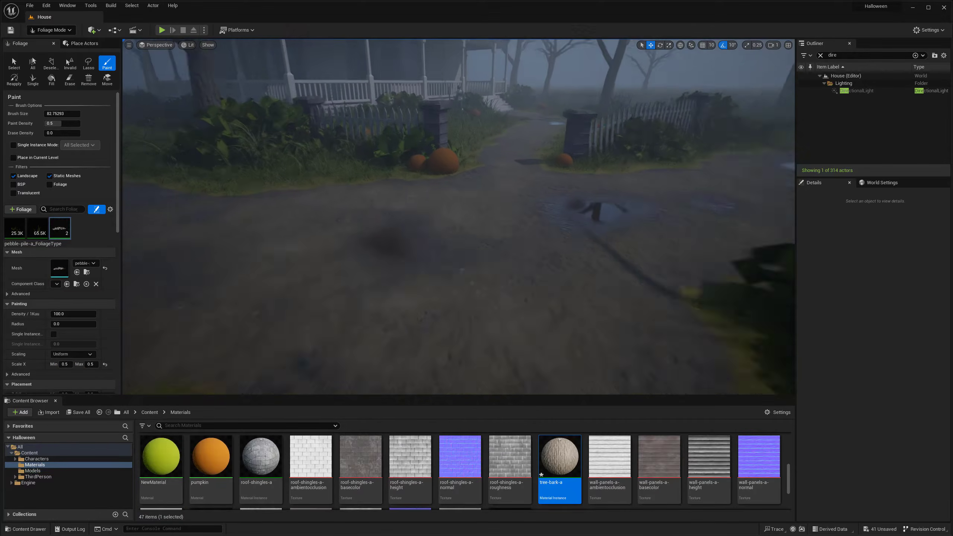
right_click_drag(442, 324, 443, 324)
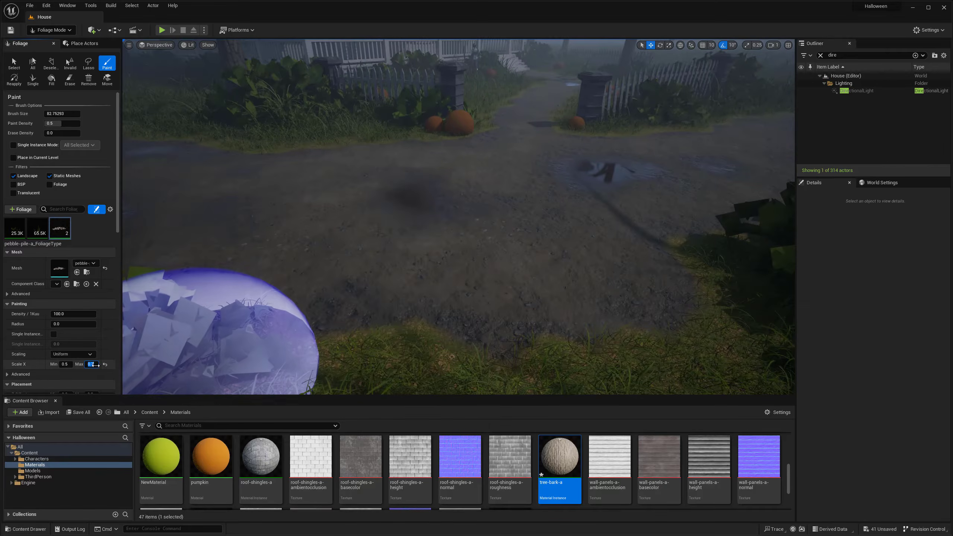
left_click(421, 161)
right_click_drag(421, 162, 420, 162)
- Set the pebble foliage's Scale X minimum to 0.7 and maximum to 1.0, and paint another pebble pile on the path
left_click(67, 365)
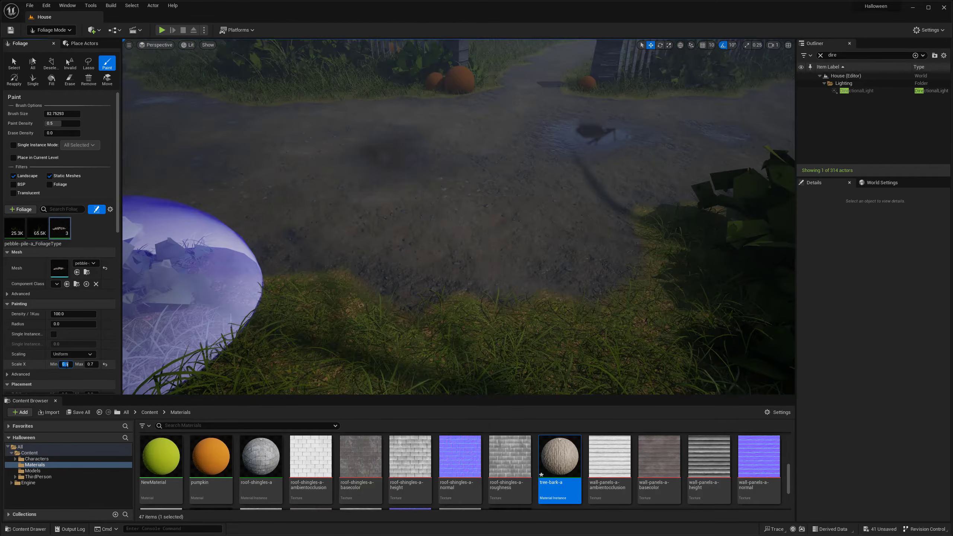
type("0.7")
key("Tab")
type("1")
key("Return")
right_click_drag(409, 285, 409, 266)
left_click(453, 224)
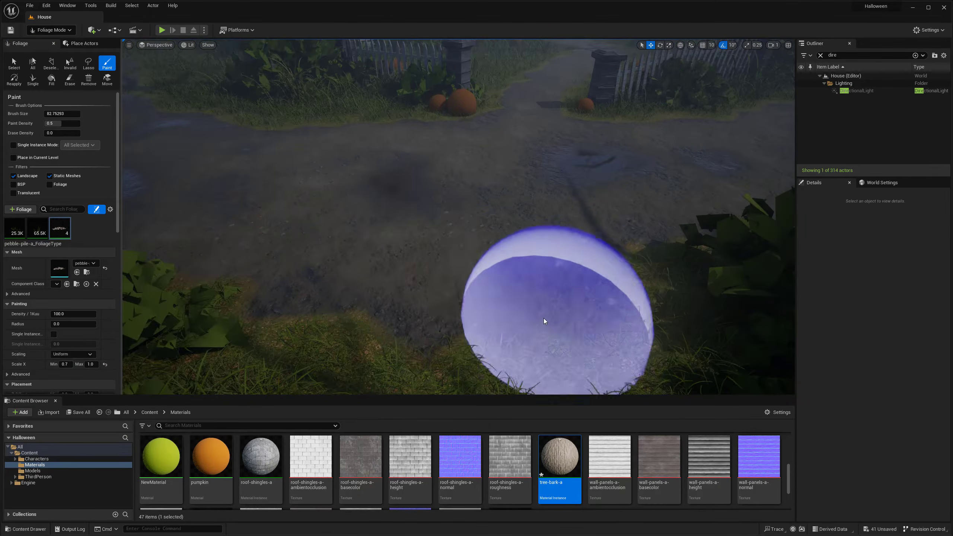
- Reduce the foliage brush size to 27.397949, set Scale X to 0.5 minimum and 0.7 maximum, and paint more pebble piles along the path
left_click_drag(63, 115, 45, 116)
left_click(266, 289, "shift")
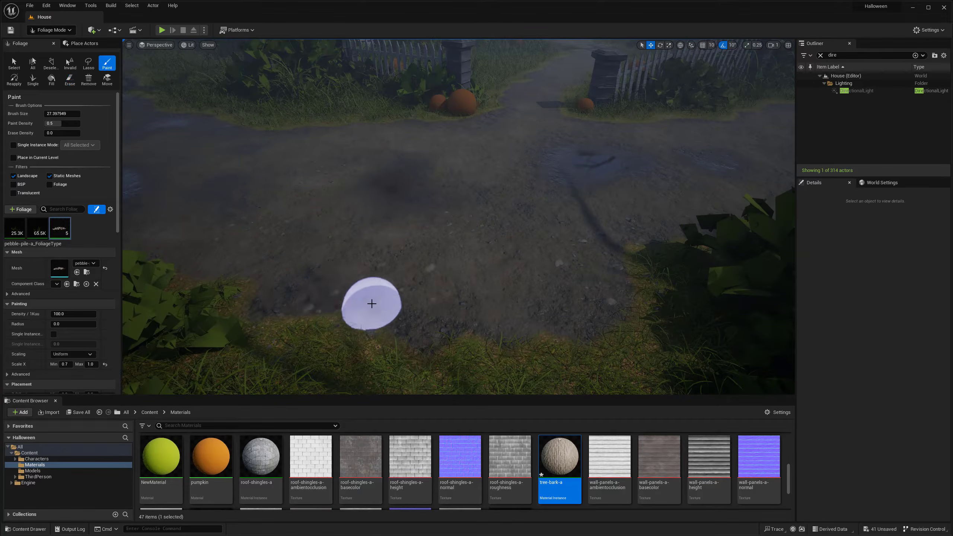
left_click(90, 364)
type("0.7")
key("Return")
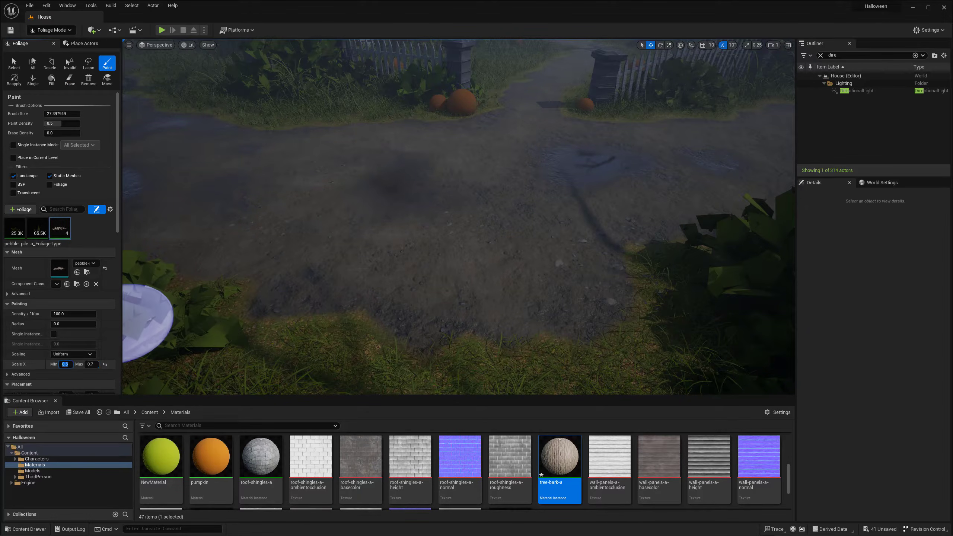
left_click(296, 263)
right_click_drag(305, 259, 341, 225)
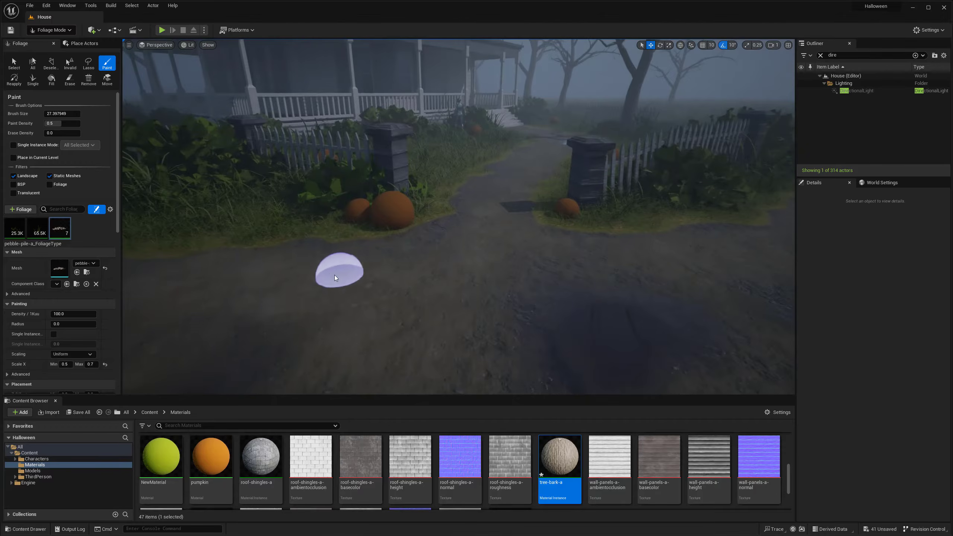
- Paint pebble piles across the path in front of the gate and the adjoining picket fence
right_click_drag(242, 258, 300, 263)
left_click(540, 246)
right_click_drag(540, 246, 554, 244)
right_click_drag(526, 304, 563, 300)
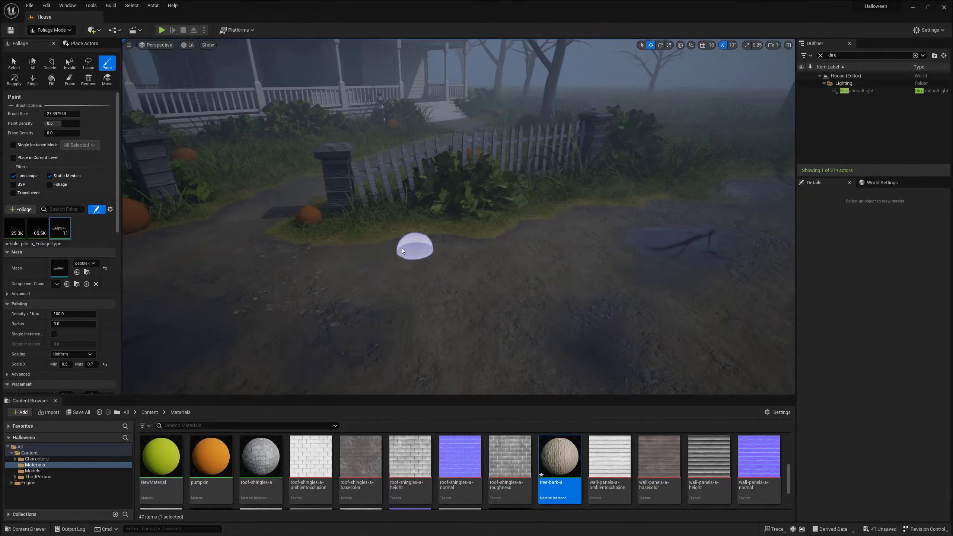
left_click(429, 259)
left_click(547, 246)
left_click(334, 280)
right_click_drag(334, 279, 368, 278)
left_click(514, 207)
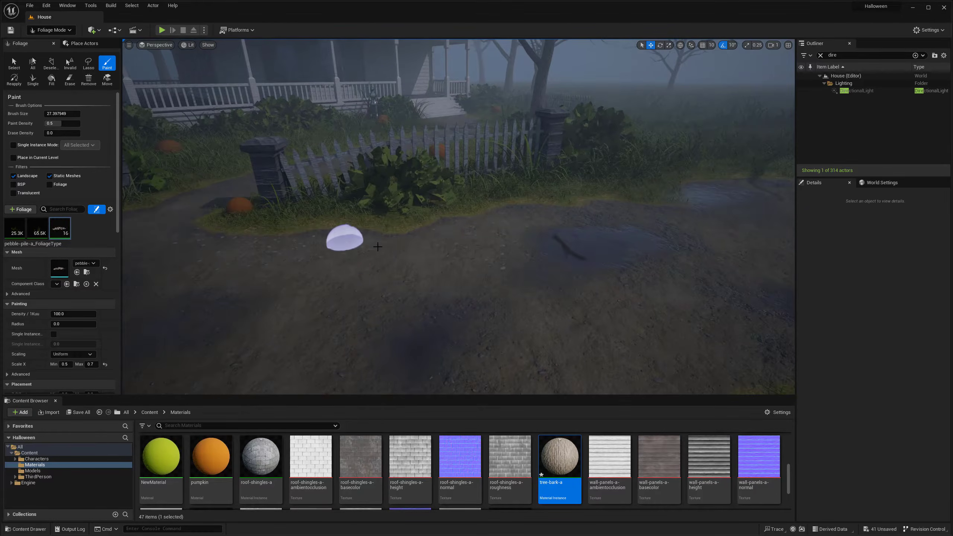
right_click_drag(377, 245, 377, 285)
left_click(349, 298)
left_click(408, 336)
mouse_move(408, 336)
right_mouse_down()
mouse_move(371, 340)
mouse_move(409, 340)
right_mouse_up()
left_click(347, 311)
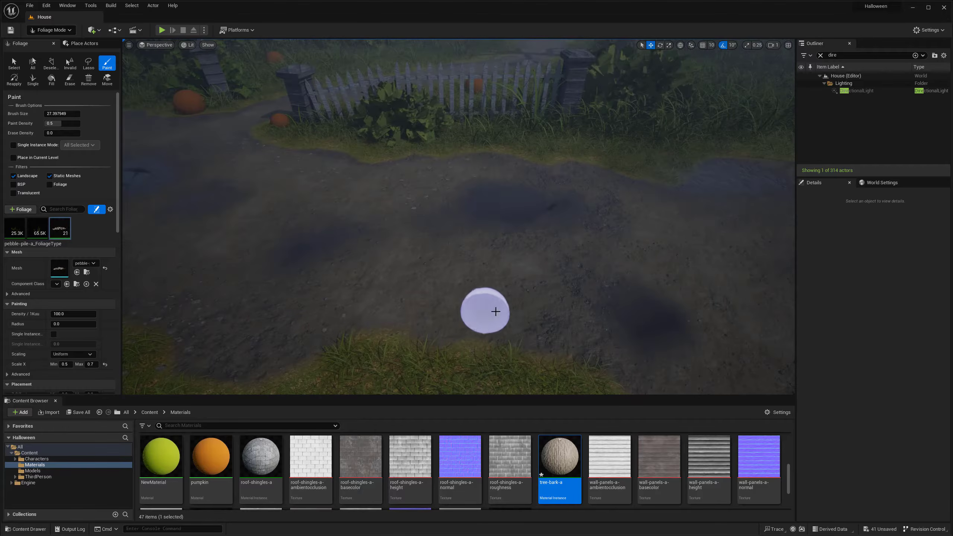
- Paint pebble piles over the path toward the grass edge between the two bushes opposite the fence
right_click_drag(620, 174, 563, 128)
mouse_move(511, 203)
right_mouse_down()
mouse_move(484, 205)
mouse_move(515, 227)
mouse_move(484, 225)
mouse_move(521, 248)
mouse_move(469, 221)
right_mouse_up()
left_click(525, 230)
left_click(521, 224, "shift")
left_click(207, 219)
right_click_drag(207, 219, 184, 208)
left_click(291, 200)
mouse_move(453, 200)
right_mouse_down()
mouse_move(412, 199)
mouse_move(487, 187)
mouse_move(495, 162)
mouse_move(469, 217)
mouse_move(478, 291)
right_mouse_up()
left_click(292, 182)
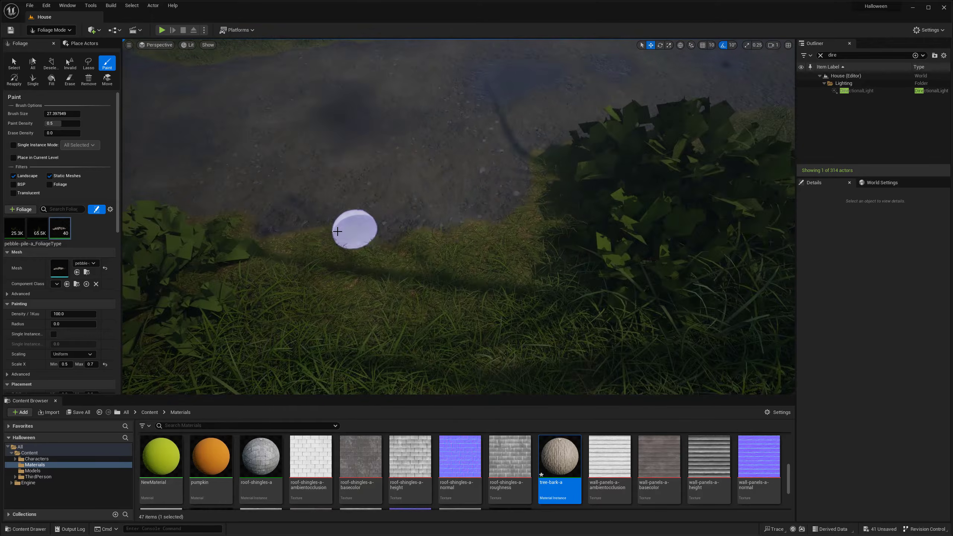
left_click(343, 229)
mouse_move(343, 229)
right_mouse_down()
mouse_move(349, 198)
mouse_move(394, 207)
mouse_move(311, 181)
right_mouse_up()
left_click(305, 175)
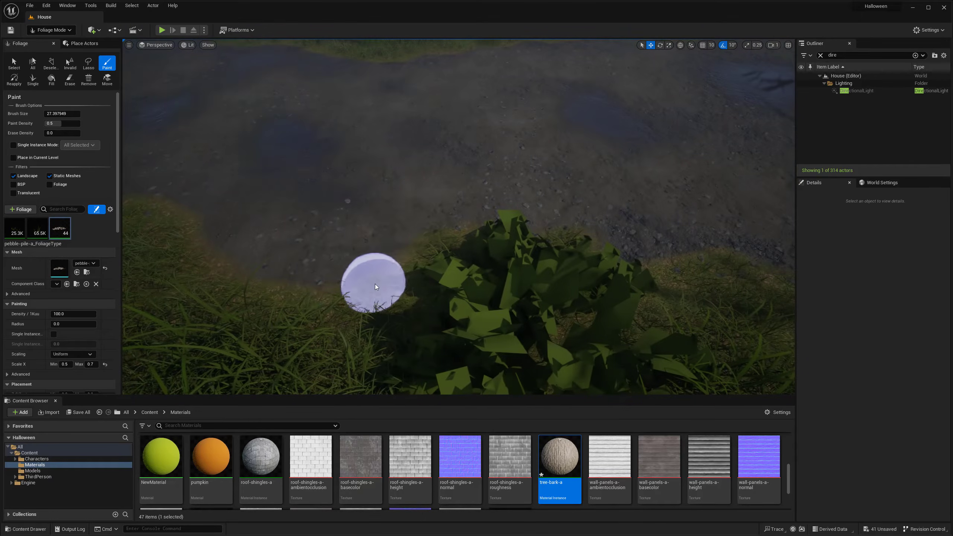
- Paint pebble piles on the path beside the grass edge around the large bush
left_click(372, 280)
left_click(387, 226, "shift")
mouse_move(387, 226)
right_mouse_down()
mouse_move(360, 188)
mouse_move(465, 195)
mouse_move(472, 240)
right_mouse_up()
left_click(502, 254, "shift")
left_click(471, 234, "shift")
left_click(394, 257)
mouse_move(393, 257)
right_mouse_down()
mouse_move(517, 257)
mouse_move(604, 285)
mouse_move(585, 218)
mouse_move(543, 226)
mouse_move(503, 187)
mouse_move(506, 225)
right_mouse_up()
left_click(573, 257)
left_click(476, 285, "shift")
right_click_drag(477, 285, 375, 276)
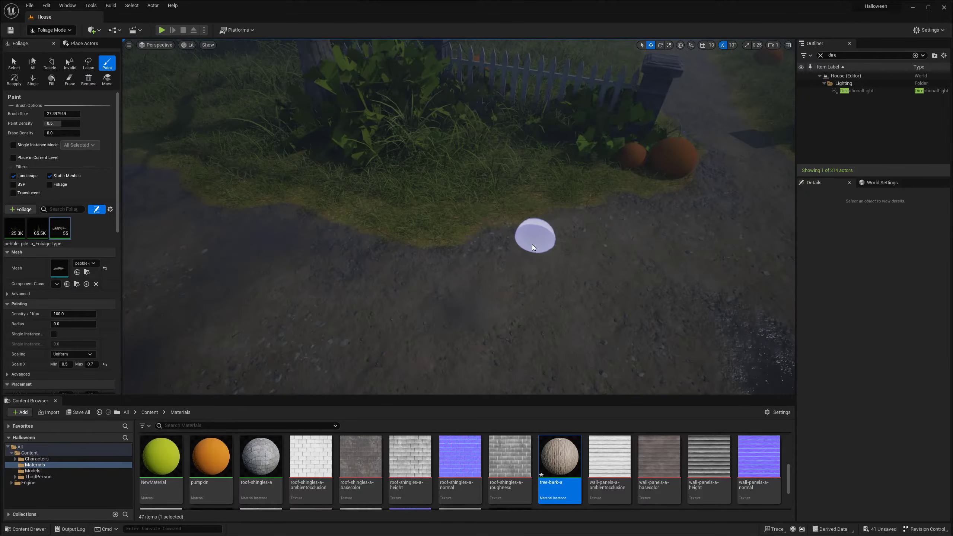
- Paint pebble piles along the fence-side grass edge, from the pumpkins to the tree-shadowed ground by the puddle
right_click_drag(538, 258, 502, 257)
left_click(457, 279)
right_click_drag(458, 279, 382, 277)
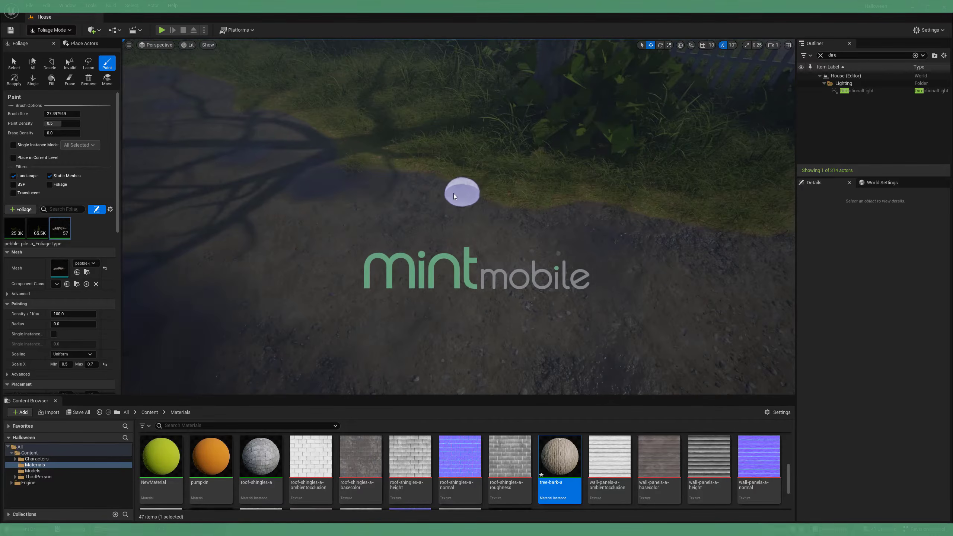
mouse_move(429, 213)
right_mouse_down()
mouse_move(403, 159)
mouse_move(360, 162)
mouse_move(356, 132)
right_mouse_up()
right_click_drag(511, 246, 458, 244)
left_click(450, 237)
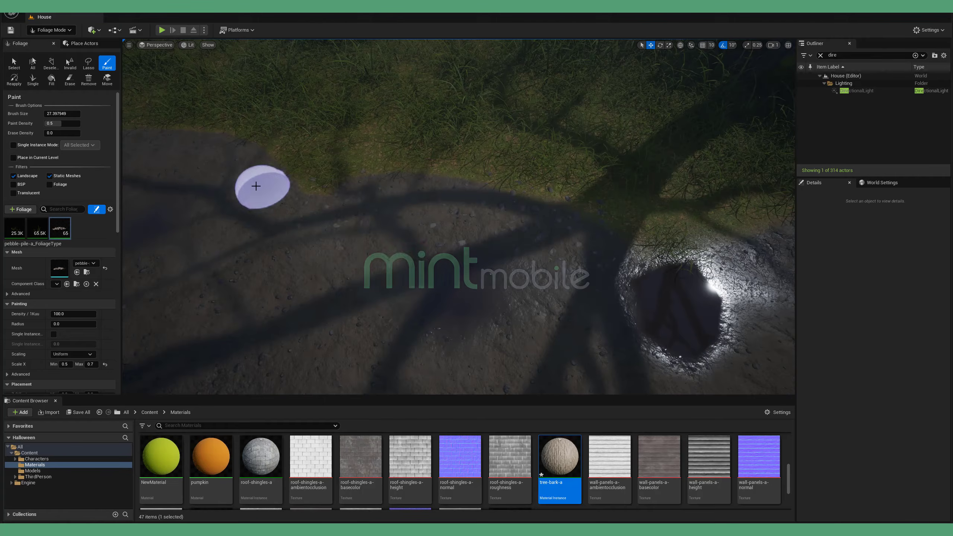
left_click(275, 302)
right_click_drag(319, 332, 248, 326)
right_click_drag(414, 268, 338, 266)
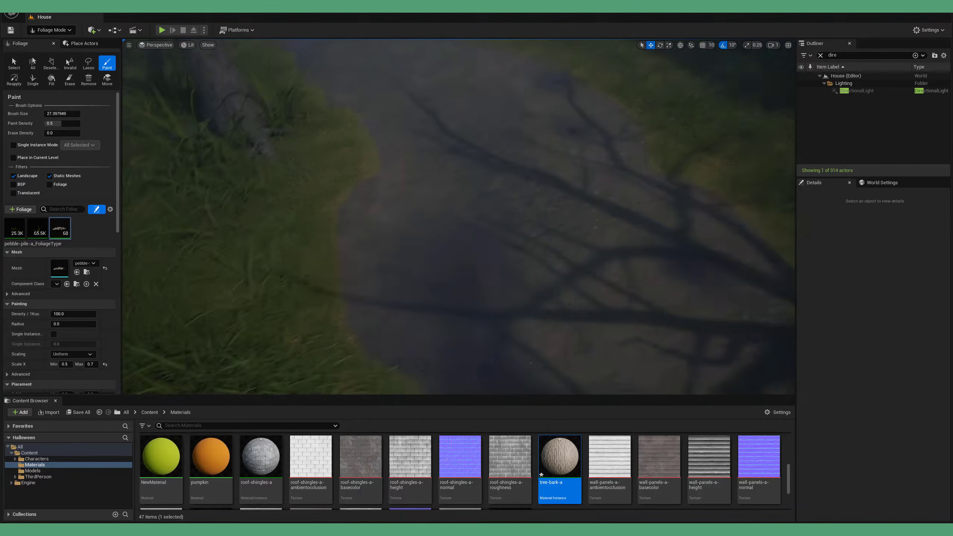
- Paint pebble piles along the grass edge near the tree roots, touching them up with Erase
right_click_drag(379, 206, 348, 205)
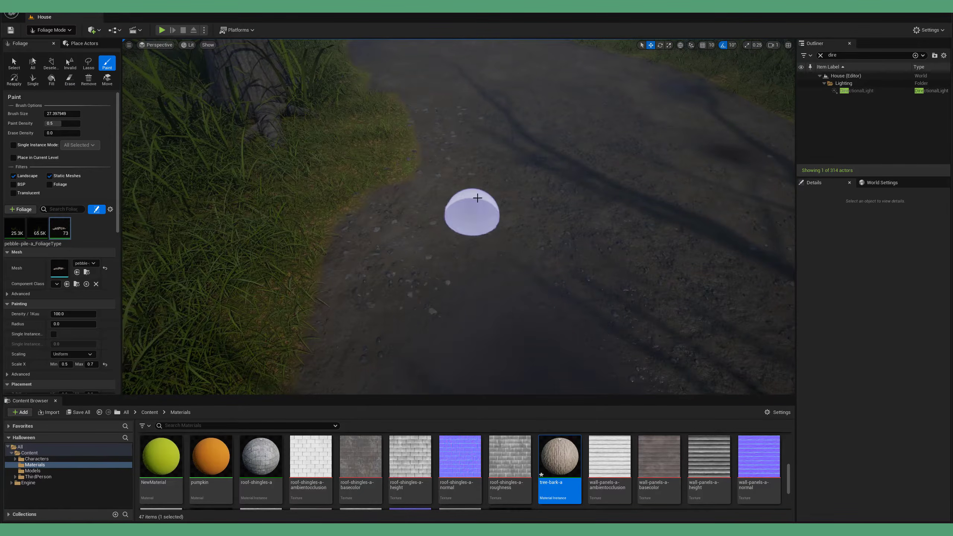
left_click(549, 188)
right_click_drag(549, 188, 517, 275)
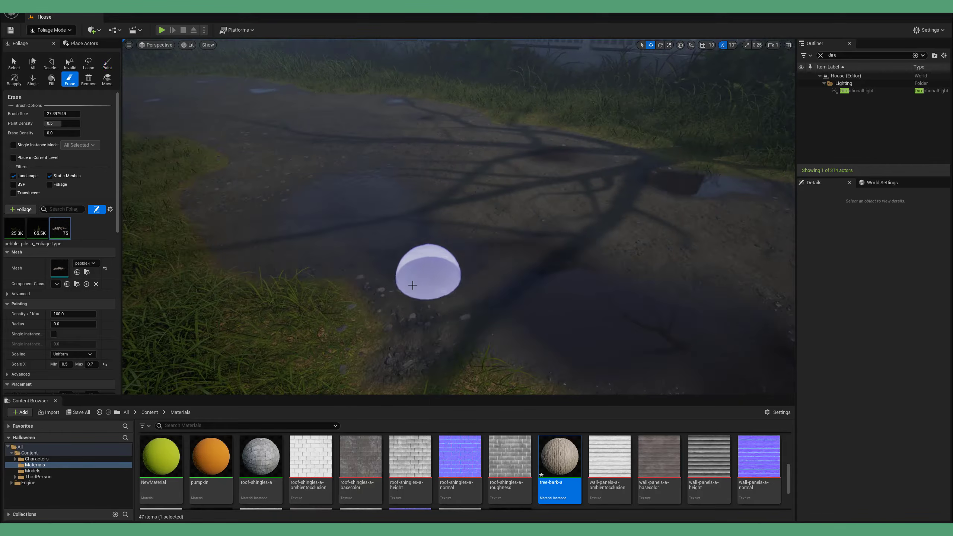
right_click_drag(353, 322, 435, 305)
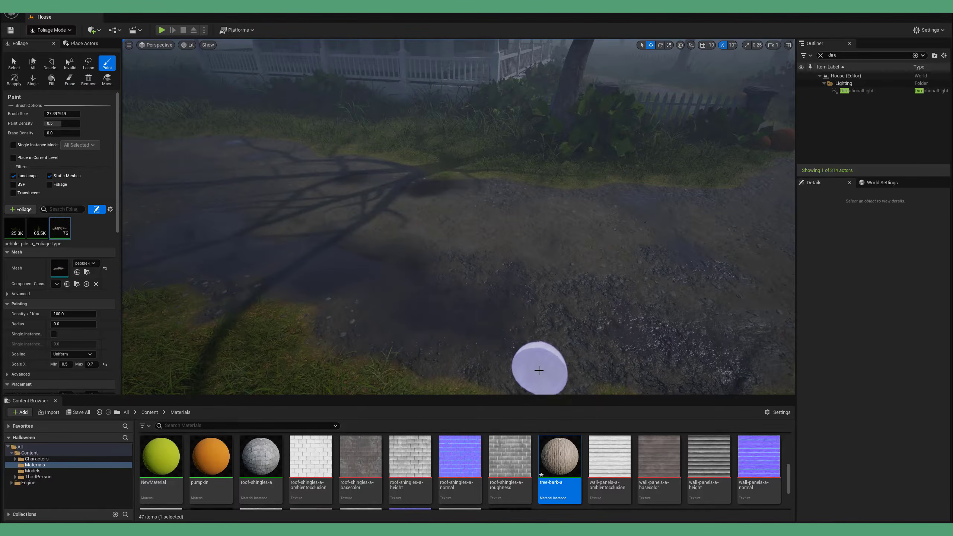
- Paint pebble piles over the muddy stretch of path between the two grassy banks
left_click(538, 370)
right_click_drag(538, 370, 563, 303)
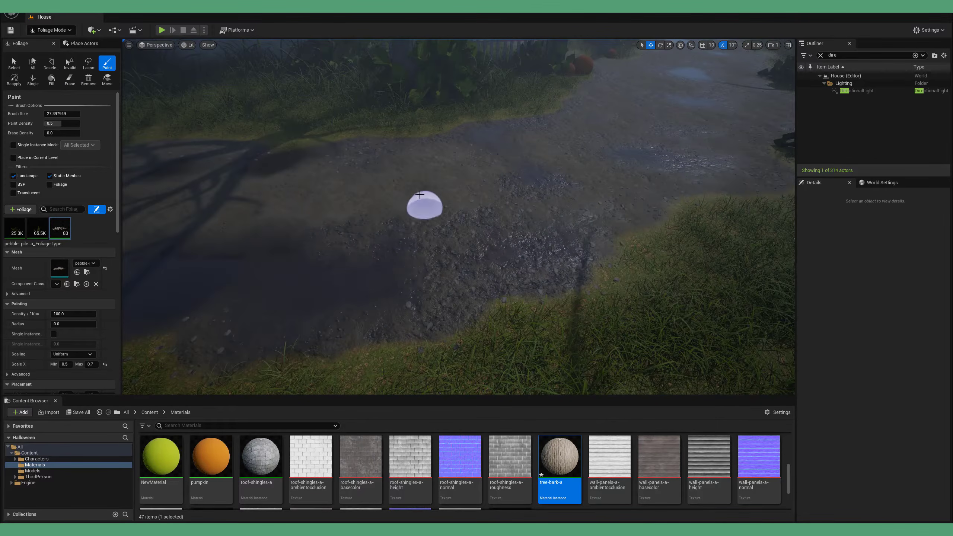
left_click(348, 215)
mouse_move(390, 217)
right_mouse_down()
mouse_move(484, 210)
mouse_move(424, 169)
mouse_move(364, 176)
mouse_move(399, 241)
mouse_move(436, 277)
mouse_move(474, 292)
mouse_move(560, 227)
right_mouse_up()
left_click(474, 292)
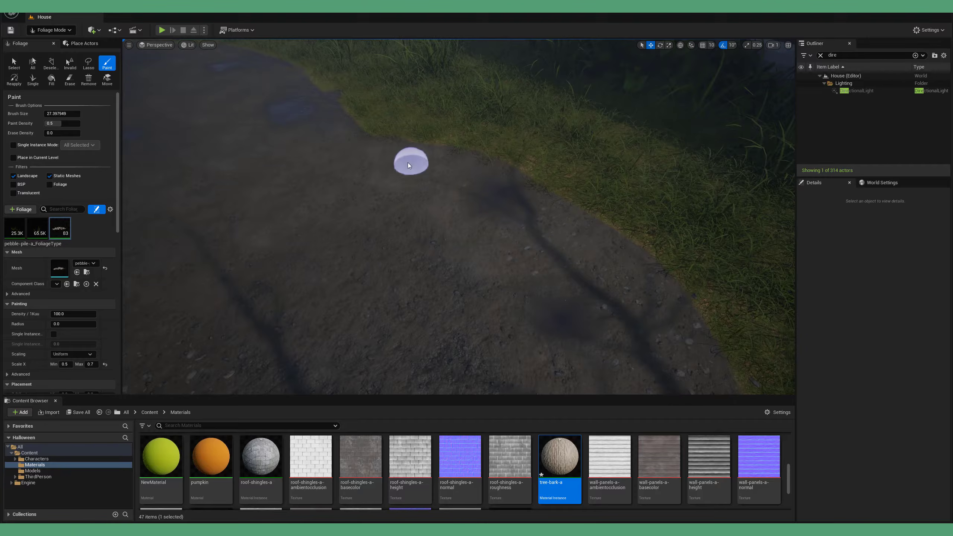
- Paint pebble piles along both edges and the middle of the narrow path leading past the leaning tree
right_click_drag(406, 160, 412, 189)
left_click(397, 204)
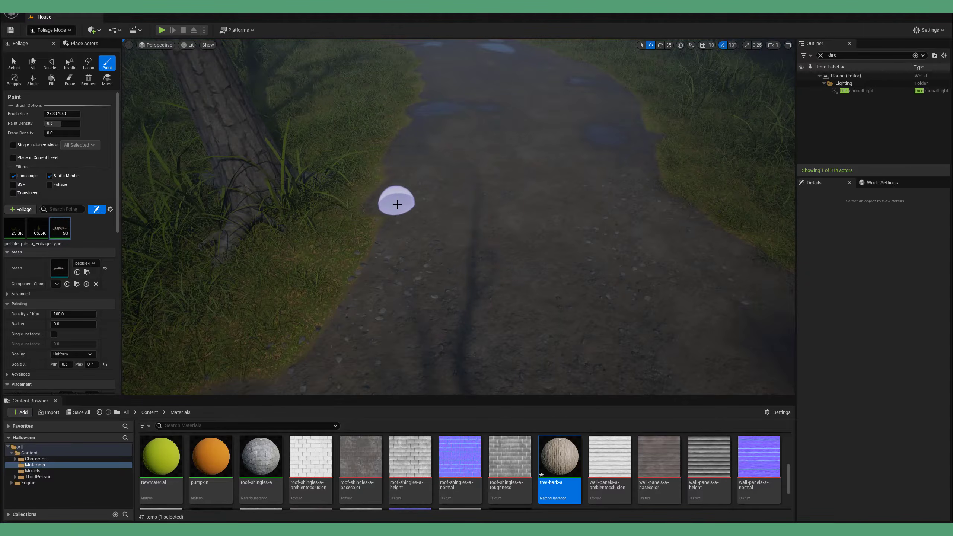
left_click(535, 240)
right_click_drag(535, 240, 528, 270)
right_click_drag(482, 308, 514, 270)
left_click(537, 224)
mouse_move(538, 224)
right_mouse_down()
mouse_move(535, 212)
mouse_move(536, 225)
right_mouse_up()
left_click(431, 304)
right_click_drag(432, 303, 408, 287)
left_click(414, 177)
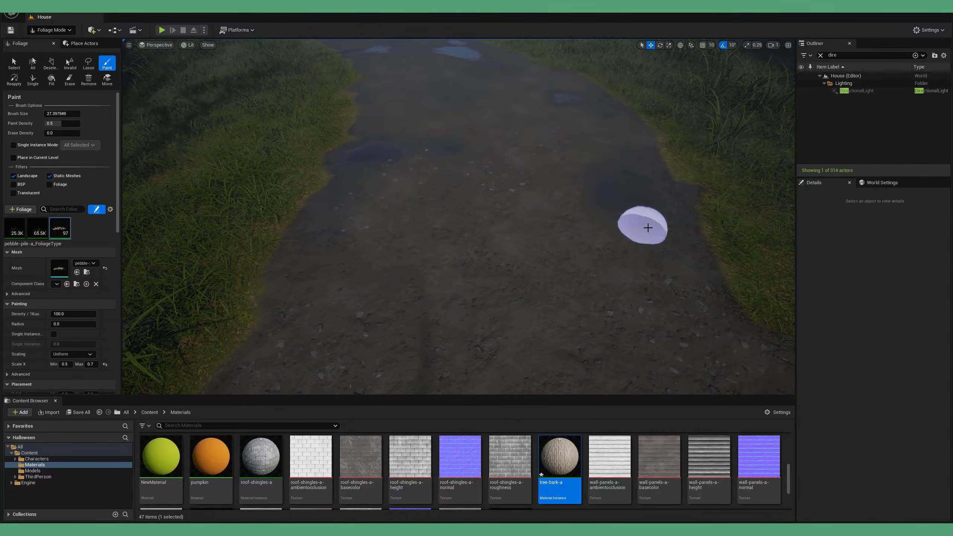
mouse_move(488, 238)
right_mouse_down()
mouse_move(525, 233)
mouse_move(521, 225)
right_mouse_up()
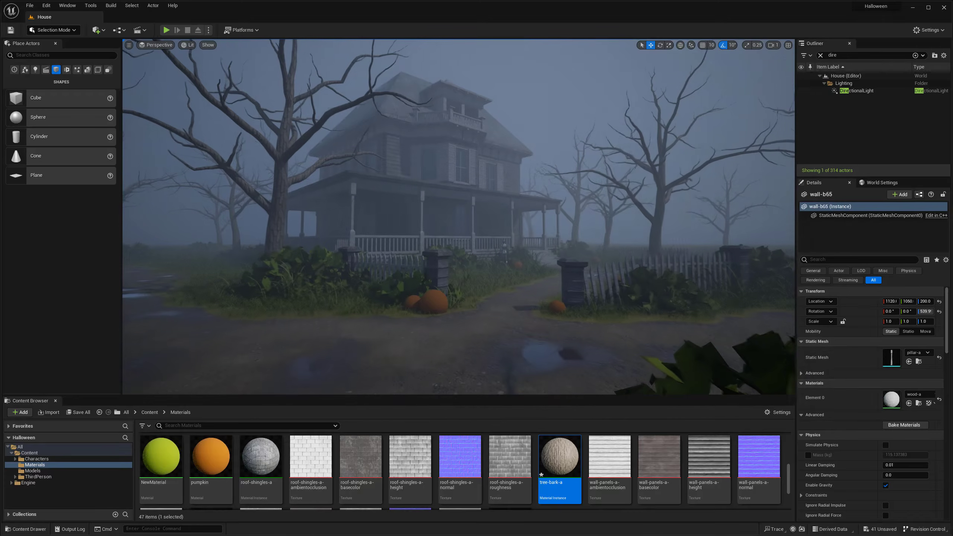
- Inspect the parent master-material graph of the porch rail's wood-a material
left_click(594, 235)
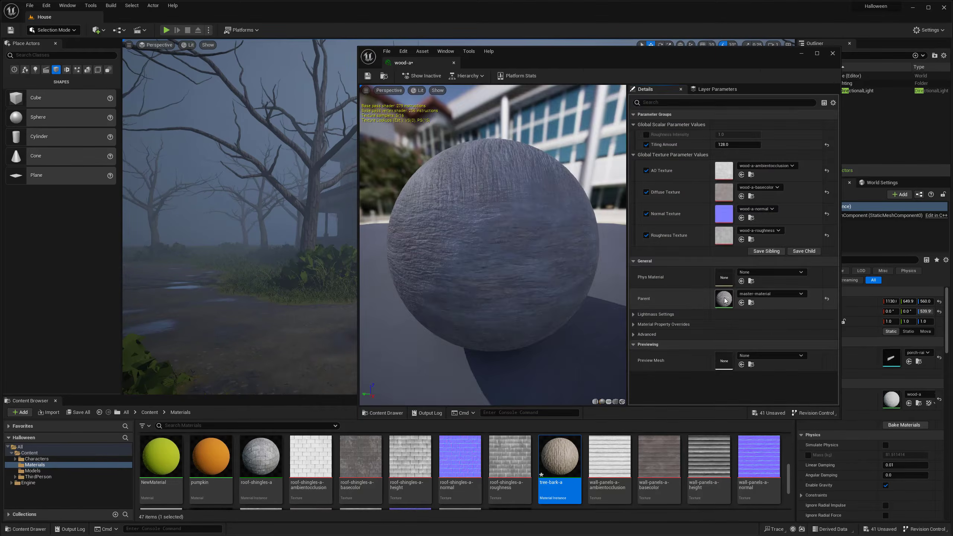
double_click(725, 299)
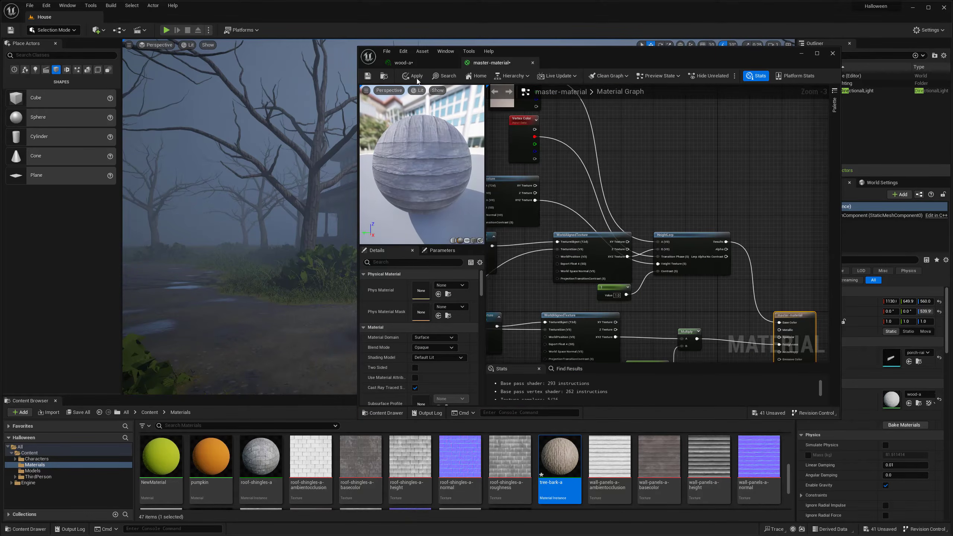
left_click(832, 54)
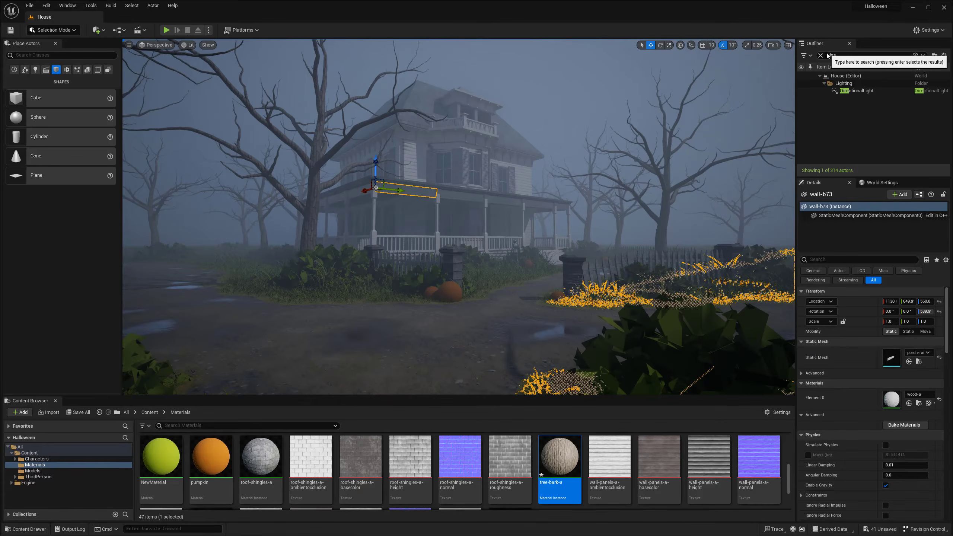
- Select the ground mesh and examine the house scene from the front yard at several distances in Game View
left_click(367, 340)
key("s")
key("g")
right_click_drag(367, 339, 356, 343)
key("g")
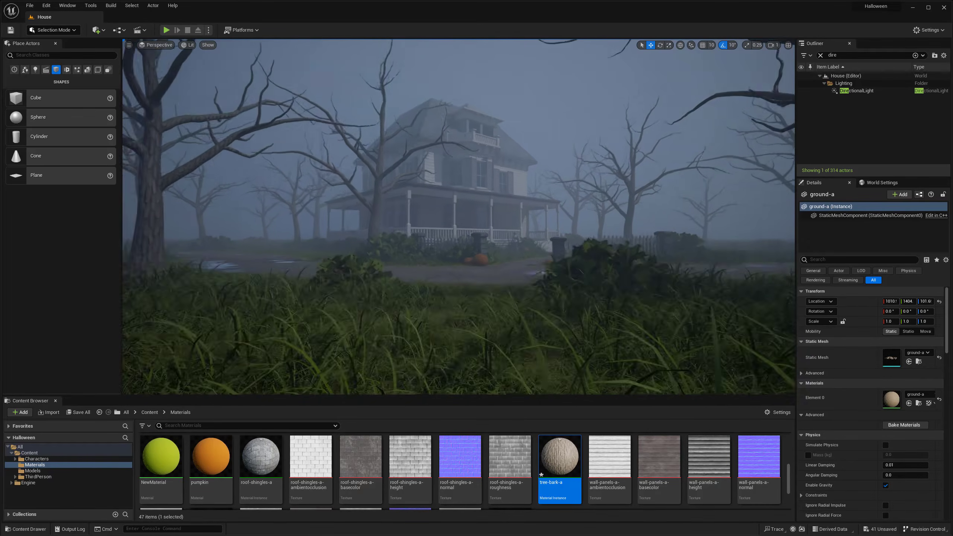
key("s")
right_click_drag(444, 323, 489, 305)
key("s")
key("w")
key("s")
key("w")
key("e")
key("w")
key("s")
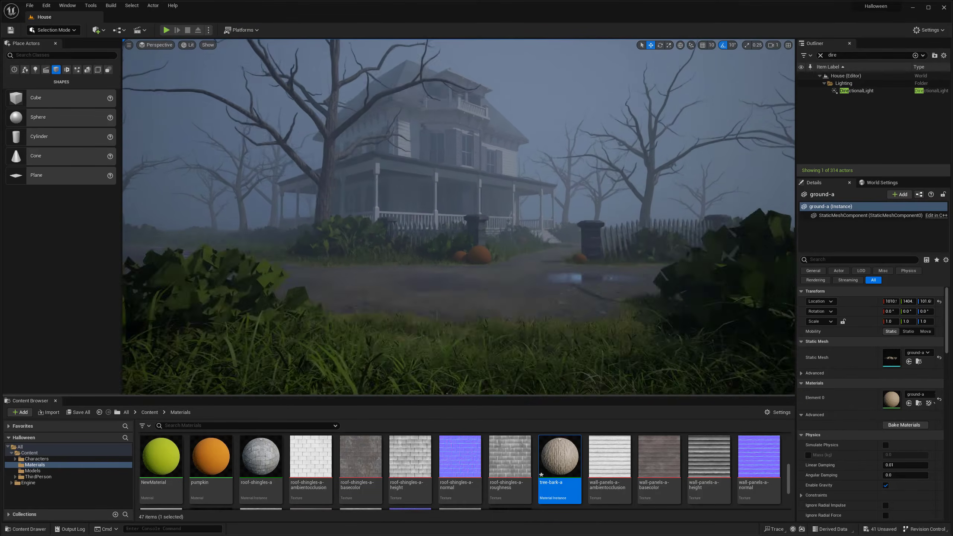
key("g")
left_click(532, 156)
key("g")
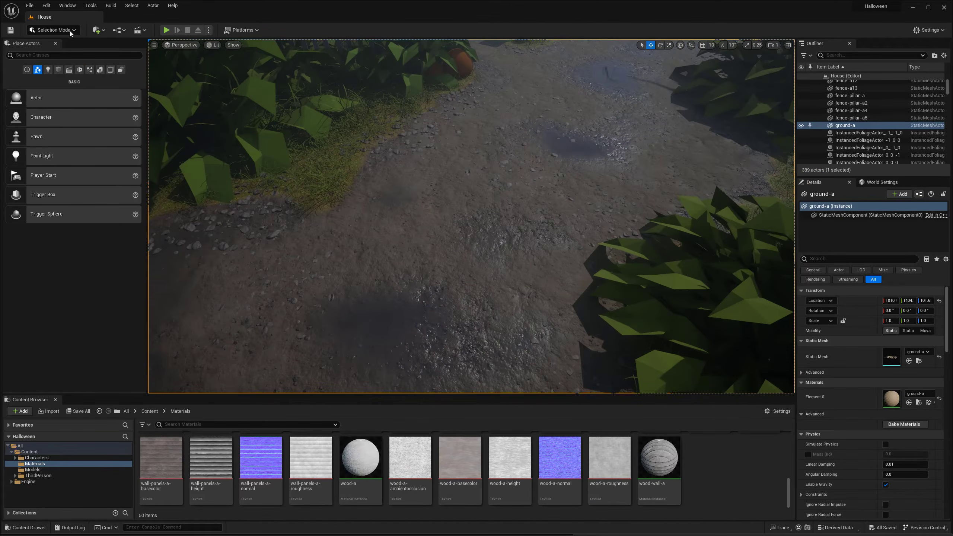
- Switch to Foliage mode and try a foliage stroke on the path, undoing it
left_click(52, 29)
left_click(45, 62)
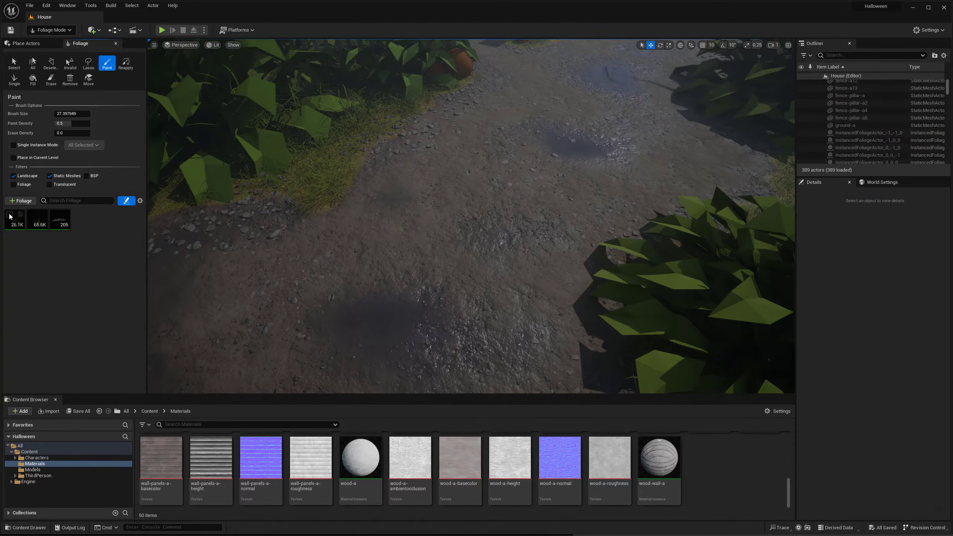
left_click(415, 252)
right_click_drag(415, 251, 470, 236)
key("ctrl+z")
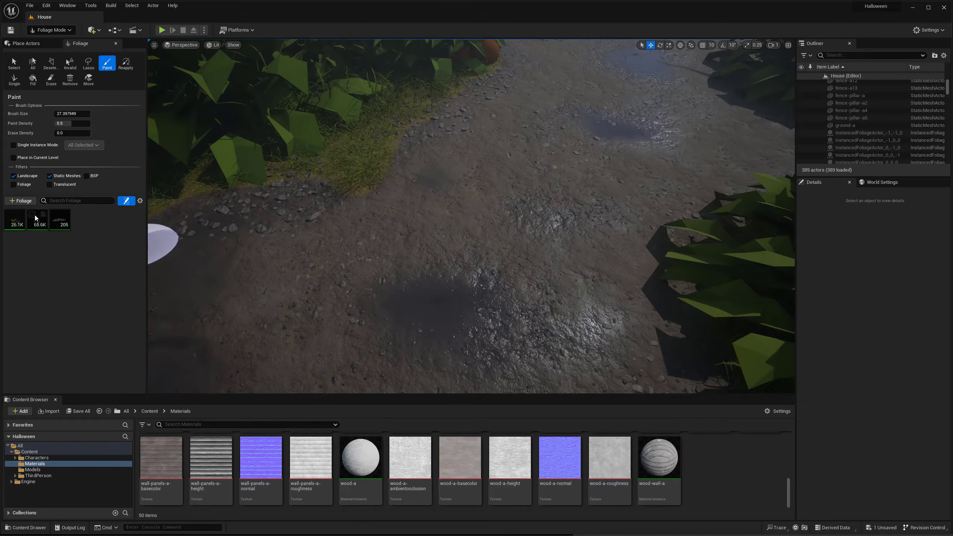
- Set the grass-b foliage's Scale X minimum and maximum to 1.5 and try painting it on the path
left_click(37, 219)
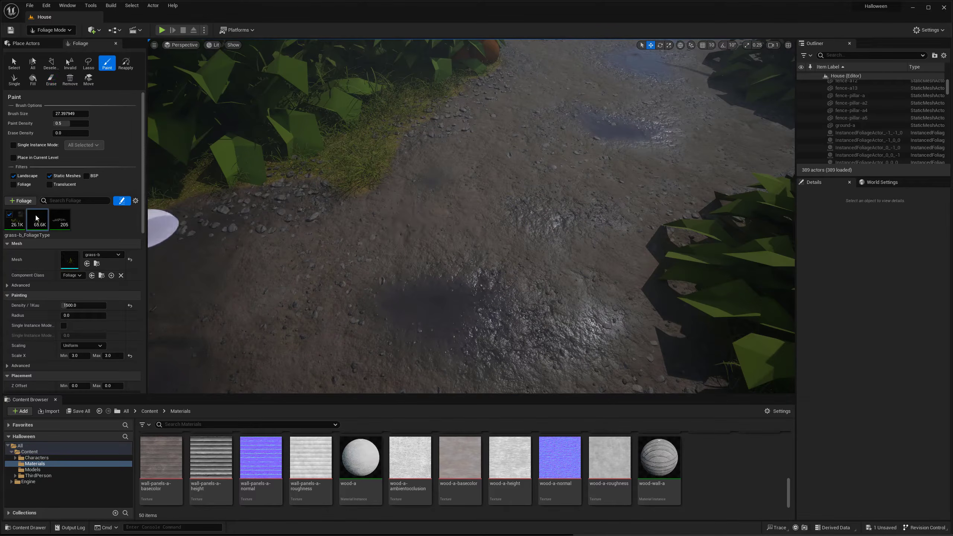
left_click(11, 216)
left_click(442, 210)
left_click(425, 215, "shift")
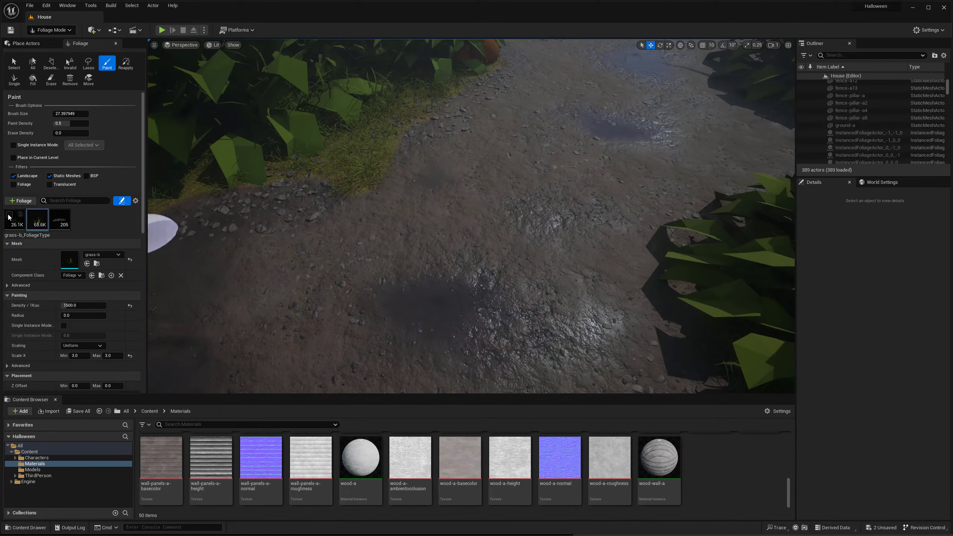
type("1.5")
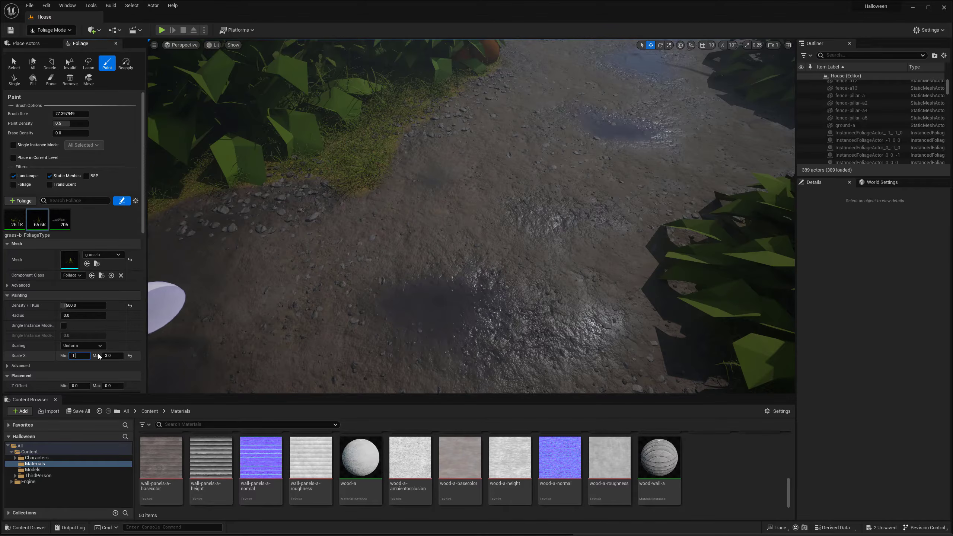
key("Tab")
type("1.5")
key("Return")
left_click(490, 225)
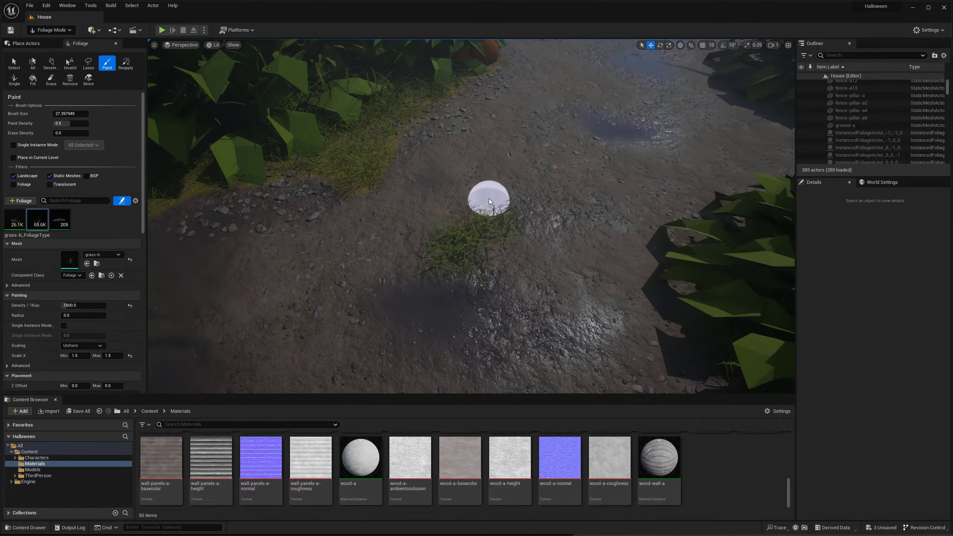
left_click(492, 227, "shift")
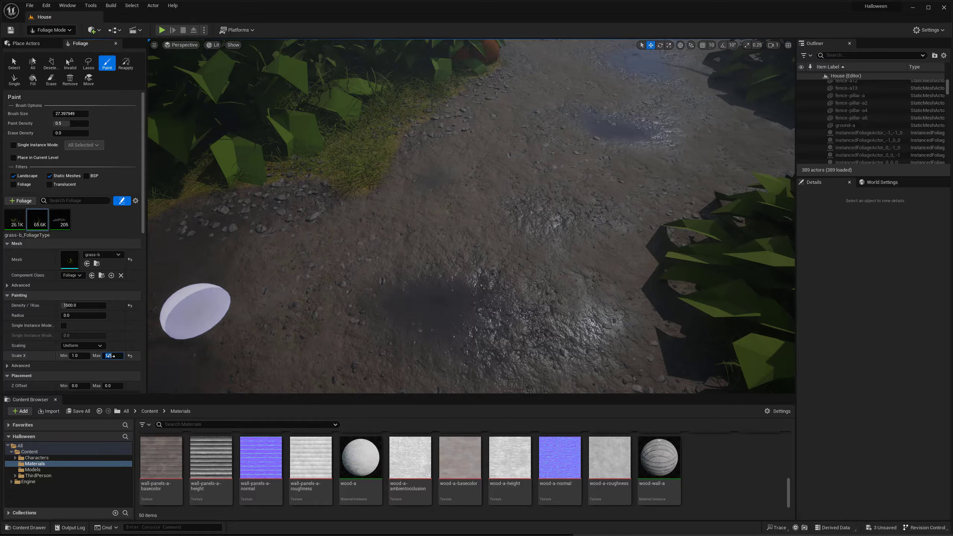
- Set the grass-a foliage's Scale X minimum and maximum to 1.0 and paint a small patch on the path
left_click(15, 220)
left_click(79, 355)
type("1")
key("Tab")
type("1")
key("Return")
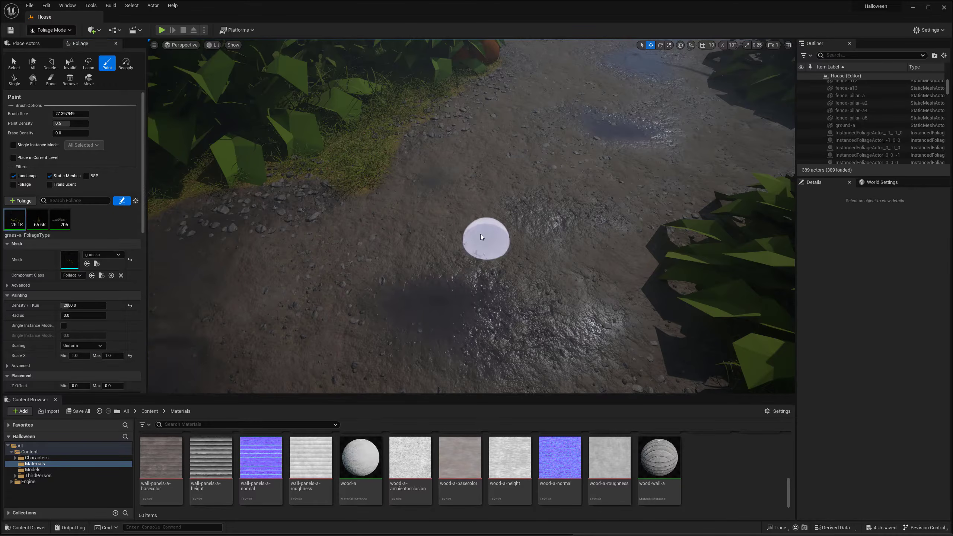
mouse_move(478, 242)
left_mouse_down()
mouse_move(493, 193)
mouse_move(474, 255)
left_mouse_up()
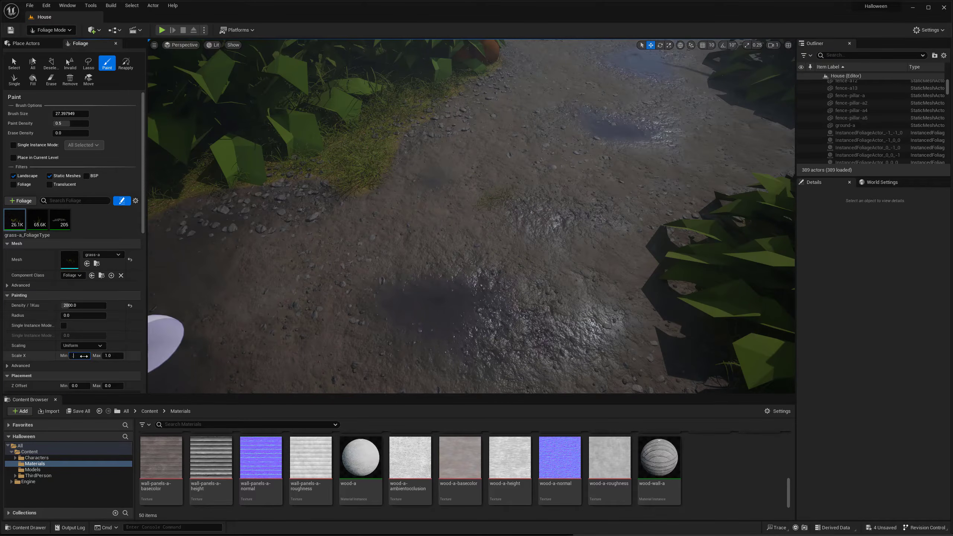
- Set the grass-a foliage's Scale X minimum to 0.7 and paint more small grass patches along the path
key("Return")
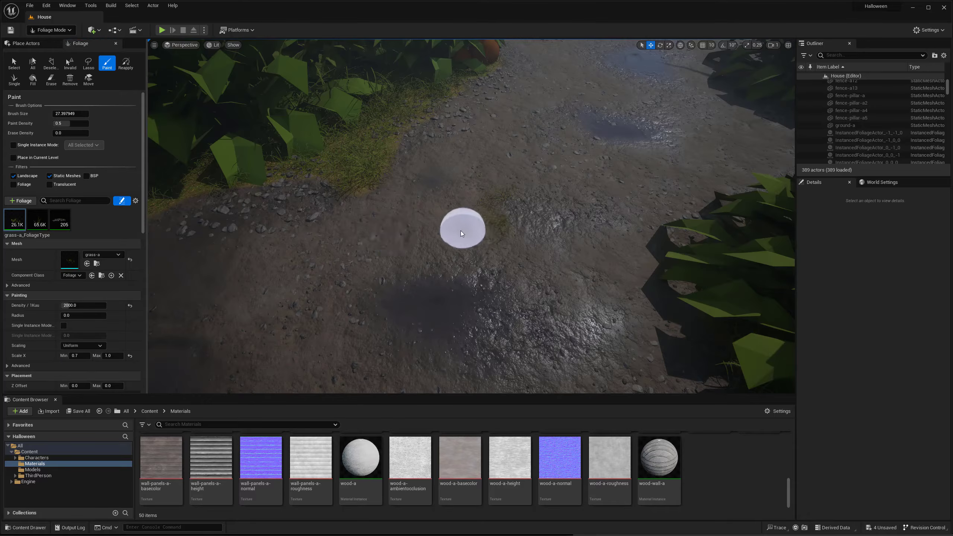
right_click_drag(461, 232, 456, 208)
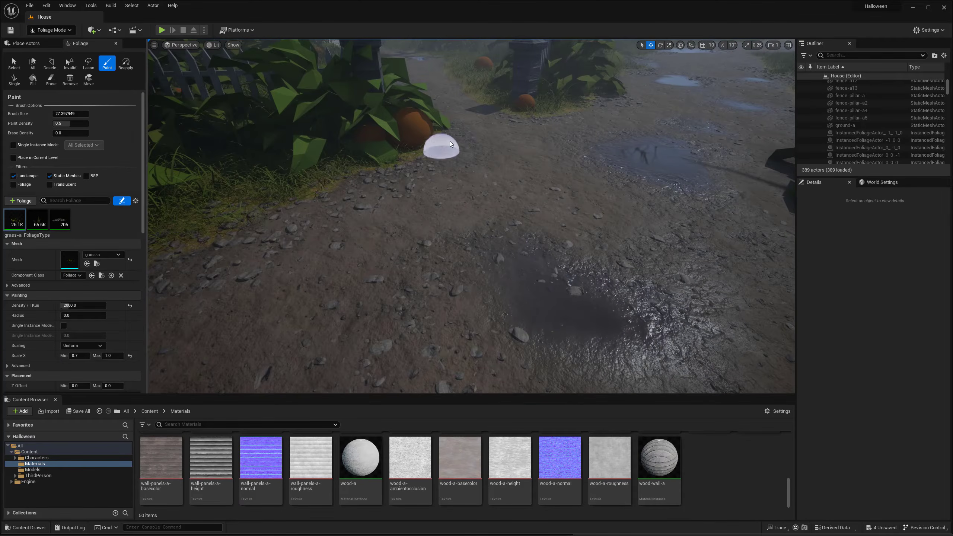
mouse_move(435, 151)
right_mouse_down()
mouse_move(419, 283)
mouse_move(419, 243)
right_mouse_up()
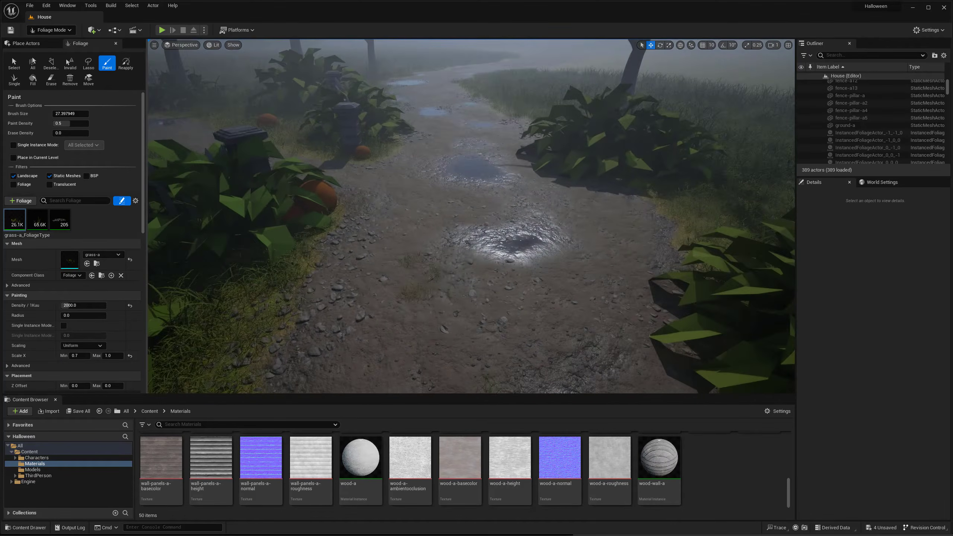
- Paint small grass-a patches beside the shiny puddles and along both edges of the muddy path
left_click_drag(488, 271, 451, 228)
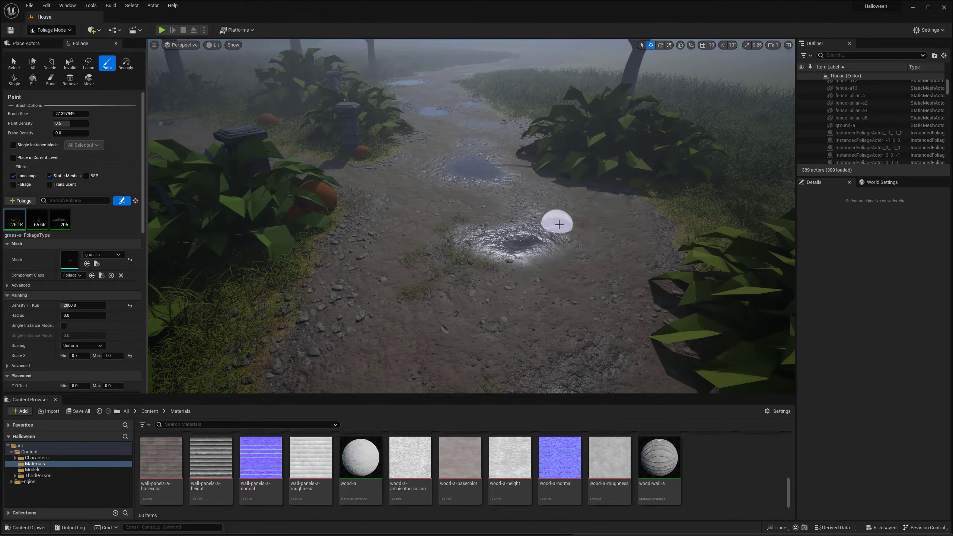
right_click_drag(617, 180, 616, 248)
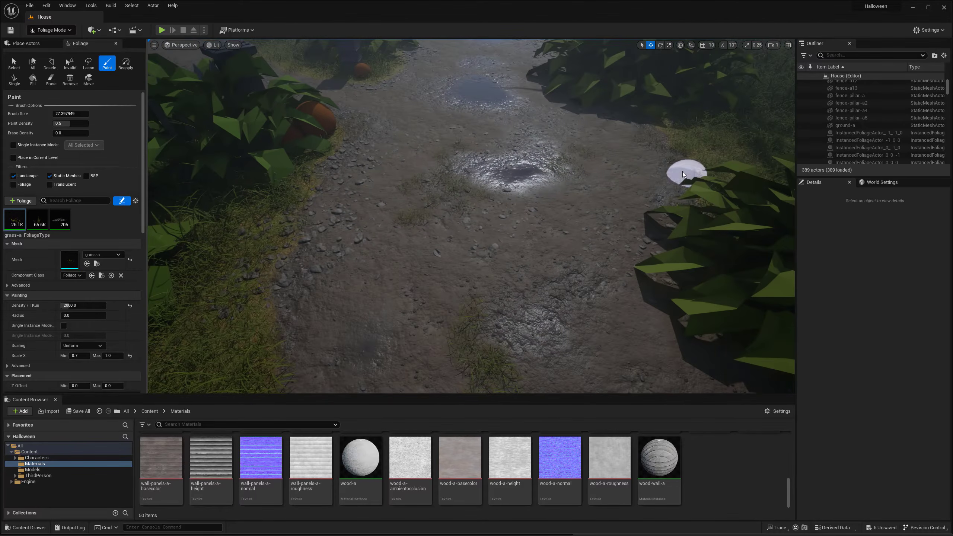
right_click_drag(682, 173, 544, 187)
left_click_drag(397, 211, 339, 297)
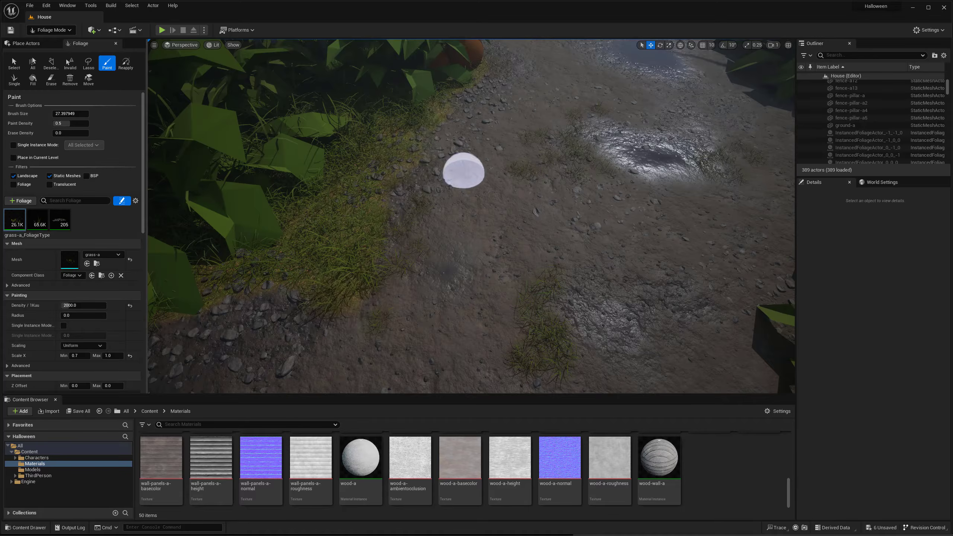
right_click_drag(465, 171, 544, 162)
left_click_drag(444, 277, 501, 253)
right_click_drag(501, 253, 583, 258)
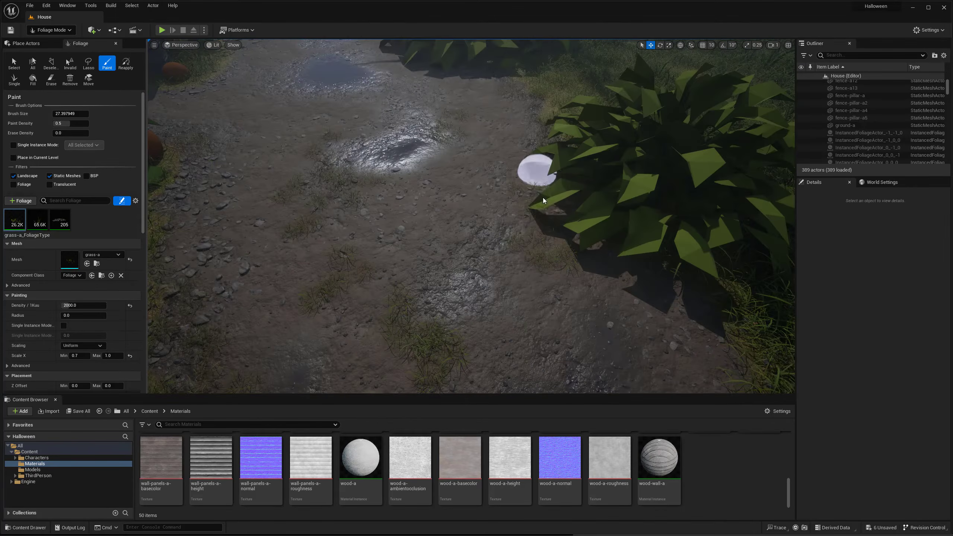
- Add small grass-a tufts on the muddy ground by the gate pillars and the dark puddle
mouse_move(532, 174)
right_mouse_down()
mouse_move(402, 217)
mouse_move(436, 239)
right_mouse_up()
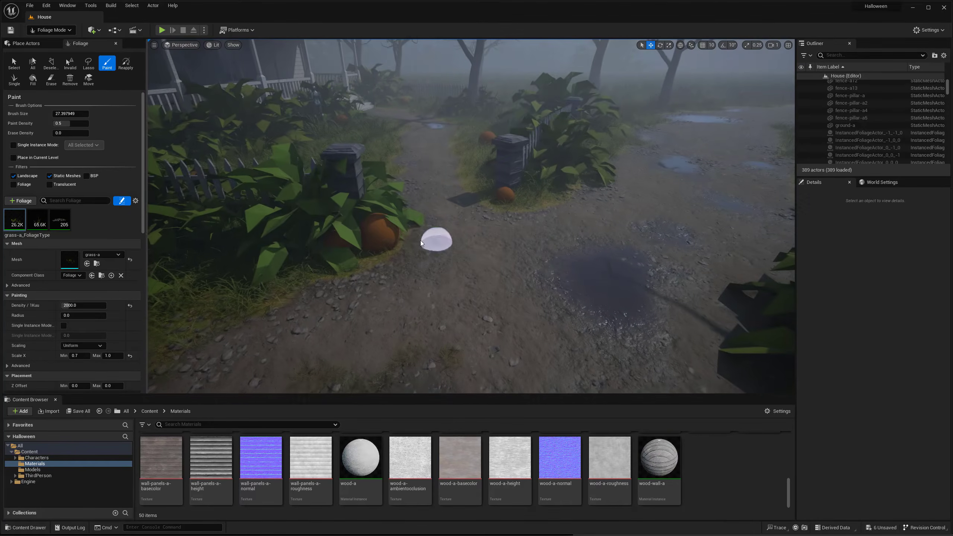
right_click_drag(565, 206, 549, 255)
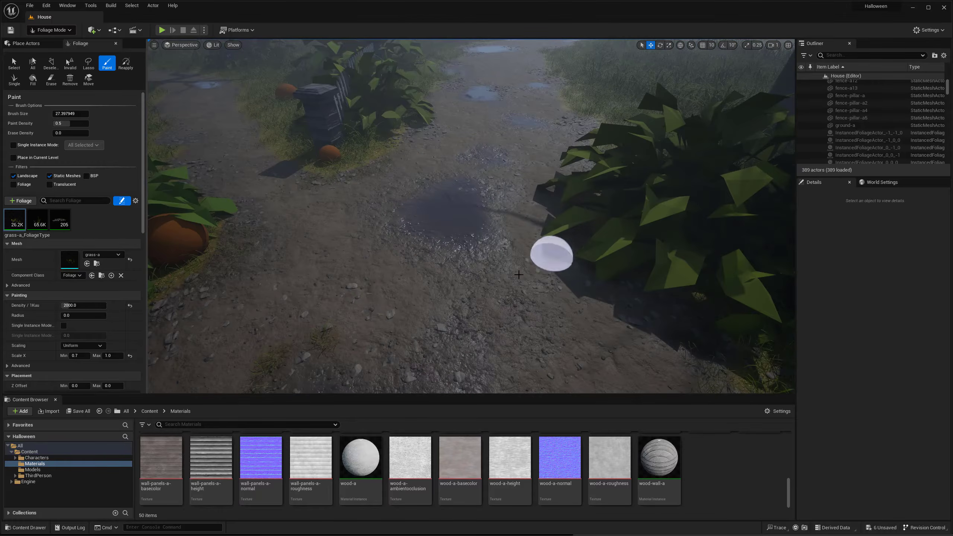
mouse_move(344, 282)
right_mouse_down()
mouse_move(368, 287)
mouse_move(293, 272)
mouse_move(379, 282)
right_mouse_up()
left_click_drag(484, 282, 445, 282, "shift")
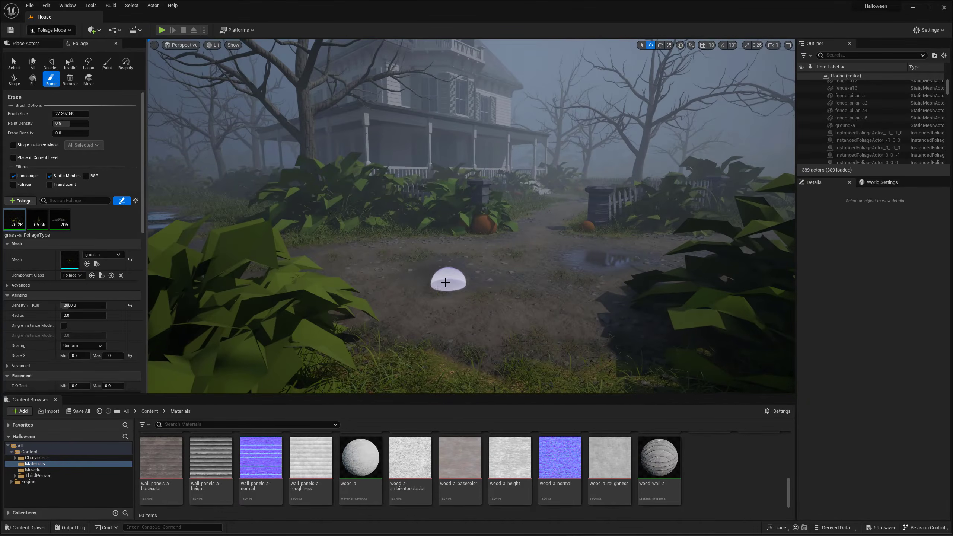
- Paint grass-a foliage along the pebbled edges of the narrow footpath leading to the house
key("w")
mouse_move(522, 267)
right_mouse_down()
mouse_move(540, 271)
mouse_move(544, 287)
right_mouse_up()
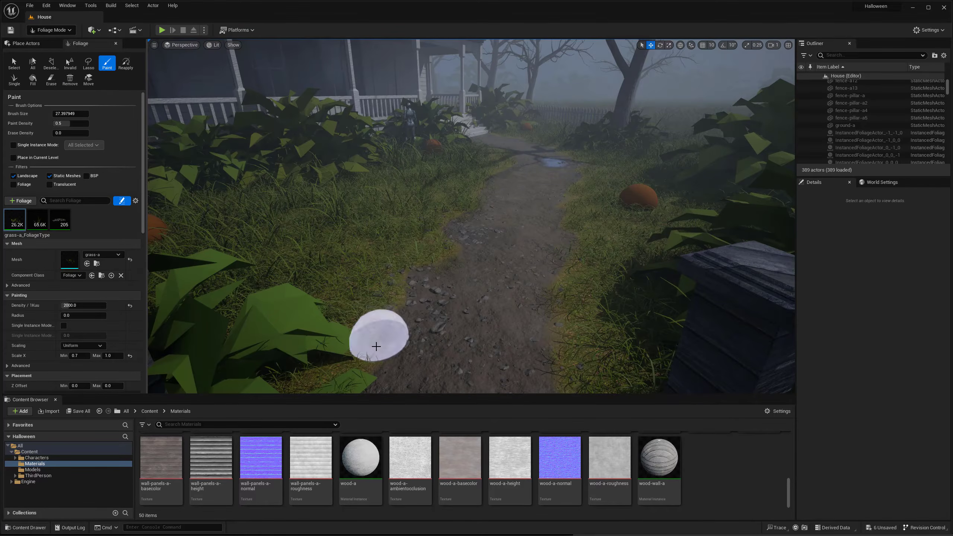
right_click_drag(381, 347, 412, 381)
mouse_move(516, 334)
left_mouse_down()
mouse_move(530, 307)
mouse_move(543, 202)
left_mouse_up()
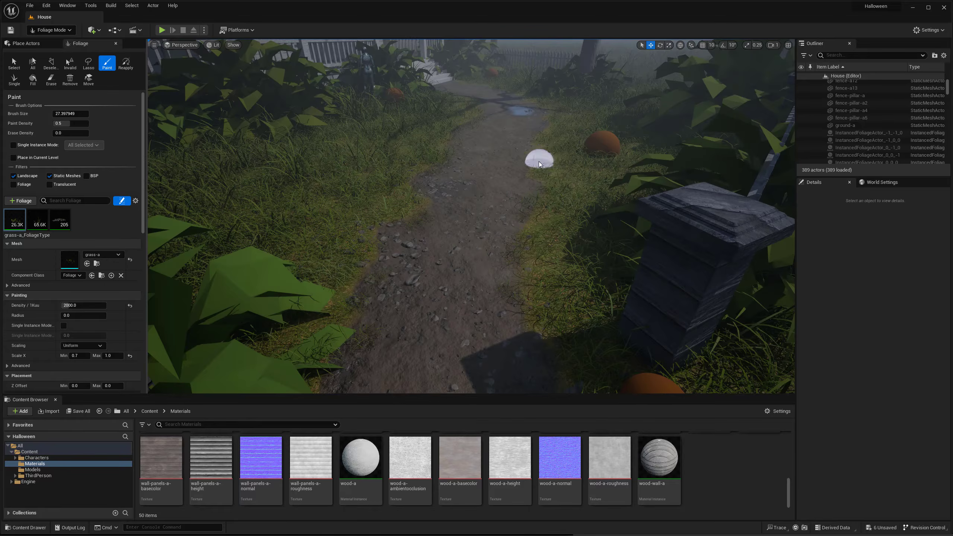
right_click_drag(580, 197, 411, 206)
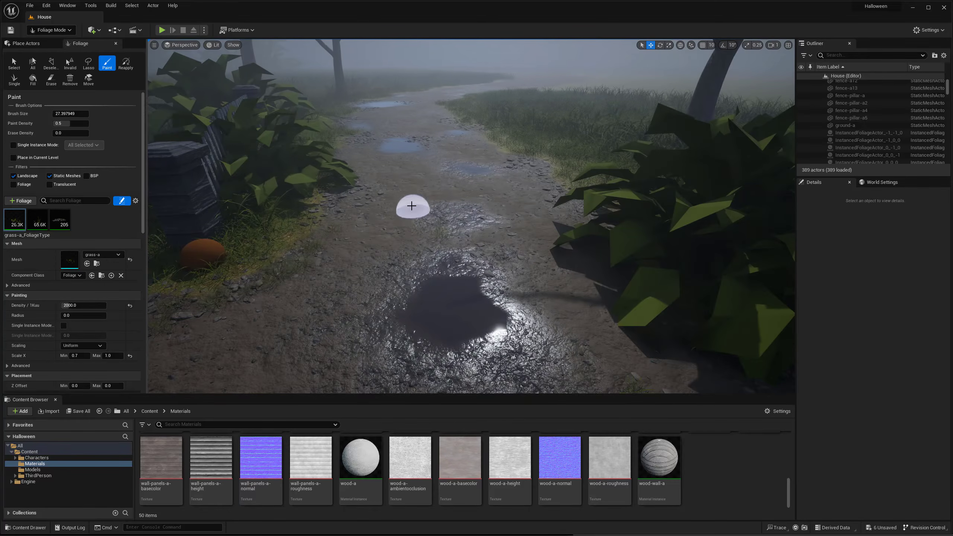
- Paint grass-a patches between and beside the puddles on the wide path running past the fence
key("w")
right_click_drag(569, 215, 545, 193)
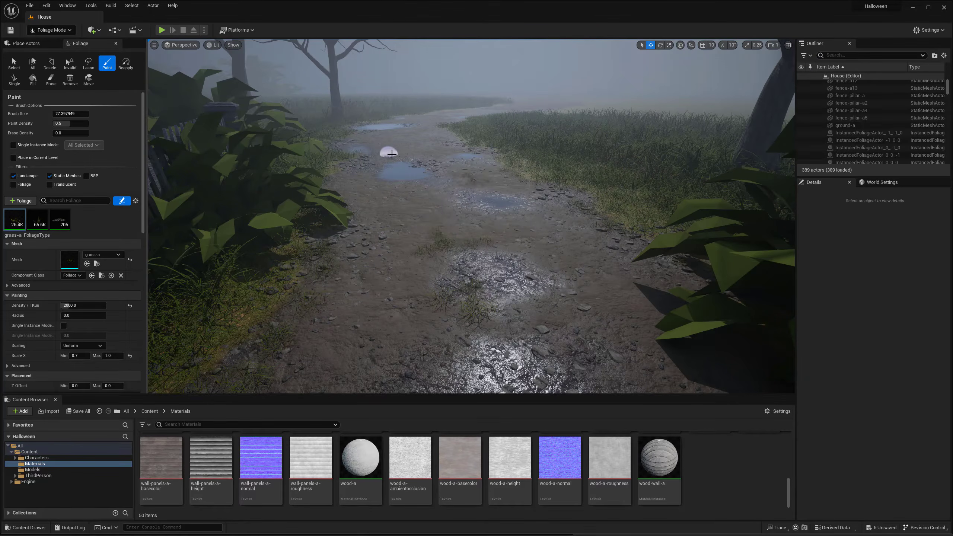
key("w")
mouse_move(428, 236)
right_mouse_down()
mouse_move(405, 229)
mouse_move(399, 251)
right_mouse_up()
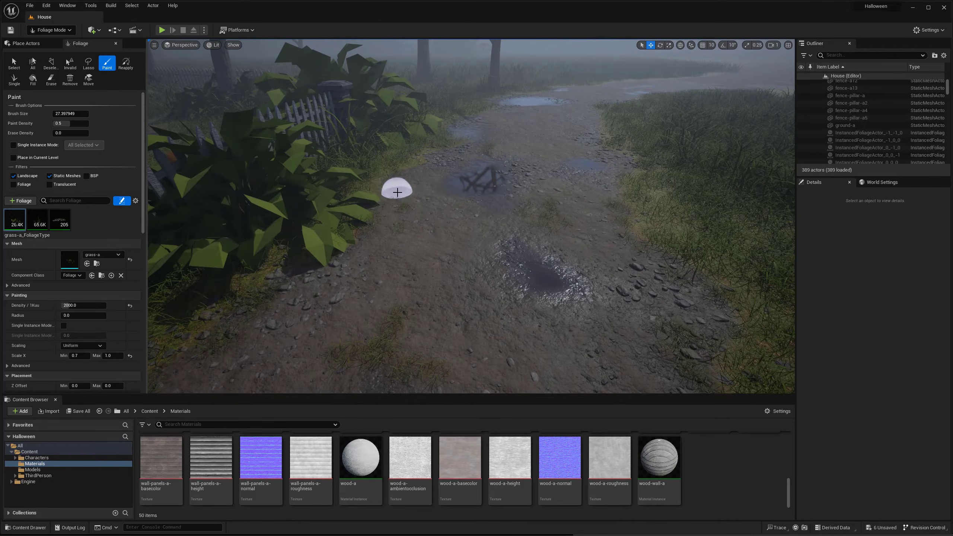
right_click_drag(428, 222, 416, 201)
left_click(487, 179, "shift")
mouse_move(523, 205)
right_mouse_down()
mouse_move(541, 177)
mouse_move(499, 203)
right_mouse_up()
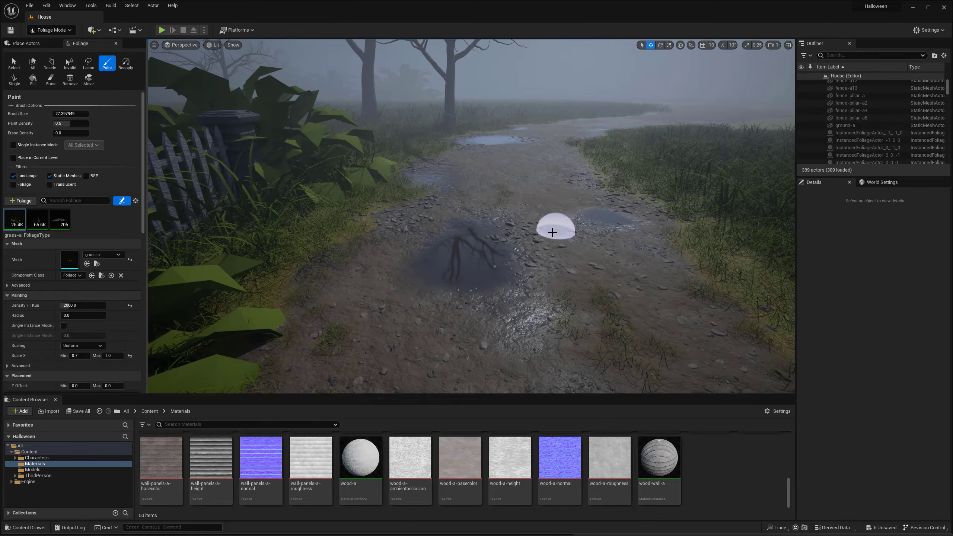
- Reset the grass-a foliage's Scale X minimum to 1.0
key("s")
mouse_move(553, 233)
right_mouse_down()
mouse_move(544, 198)
mouse_move(561, 289)
mouse_move(605, 294)
right_mouse_up()
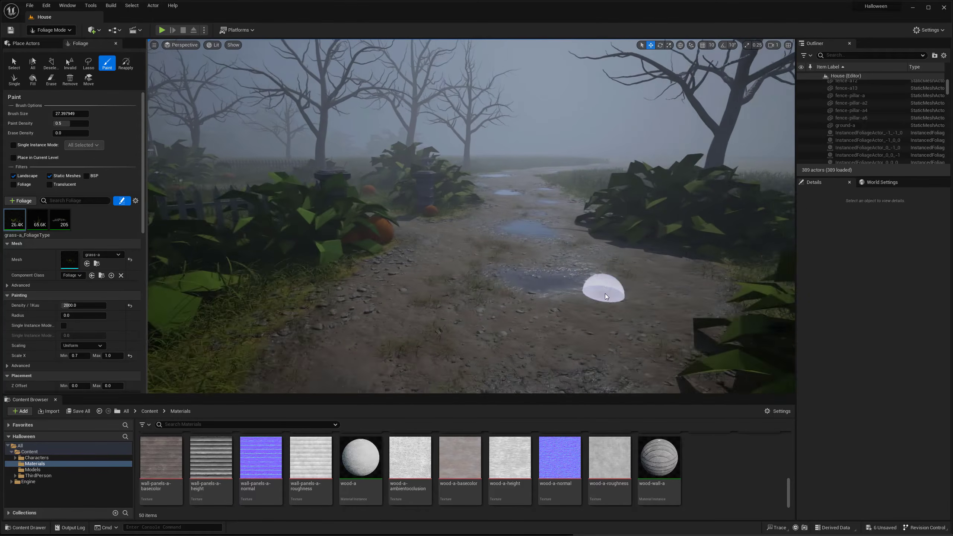
mouse_move(353, 344)
right_mouse_down()
mouse_move(375, 330)
mouse_move(362, 353)
mouse_move(350, 346)
right_mouse_up()
key("w")
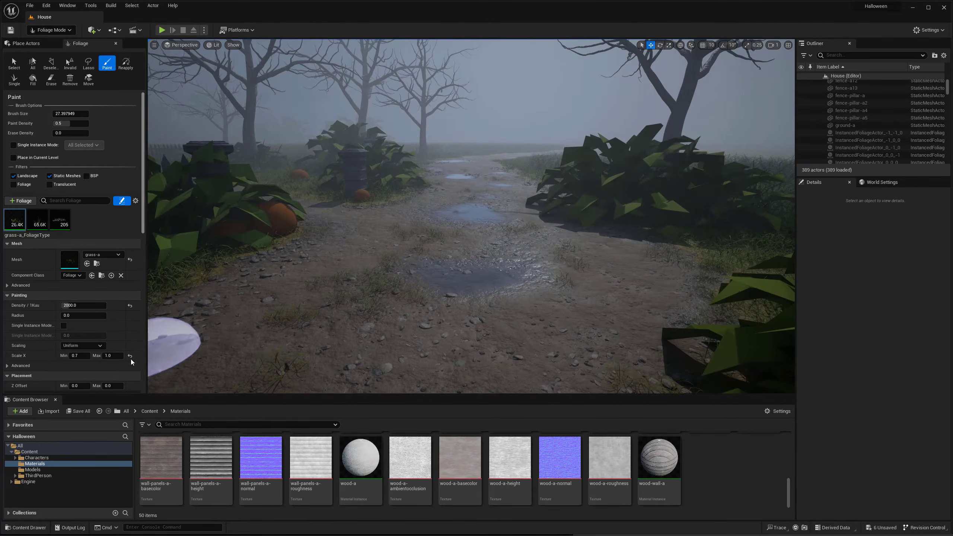
left_click(130, 356)
- Paint grass-a tufts at the new scale between the puddles farther down the path toward the bare trees
right_click_drag(431, 330, 459, 315)
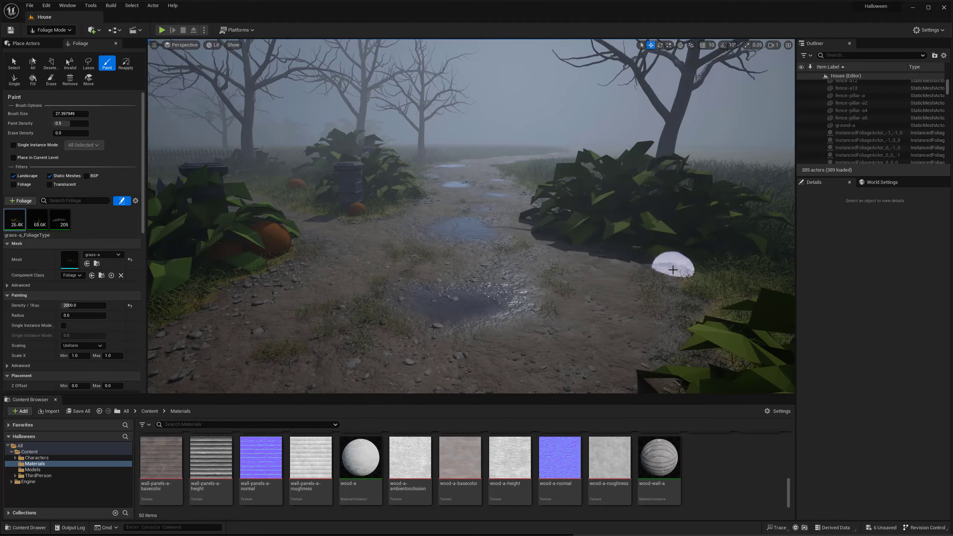
key("w")
mouse_move(577, 255)
right_mouse_down()
mouse_move(313, 300)
mouse_move(312, 349)
right_mouse_up()
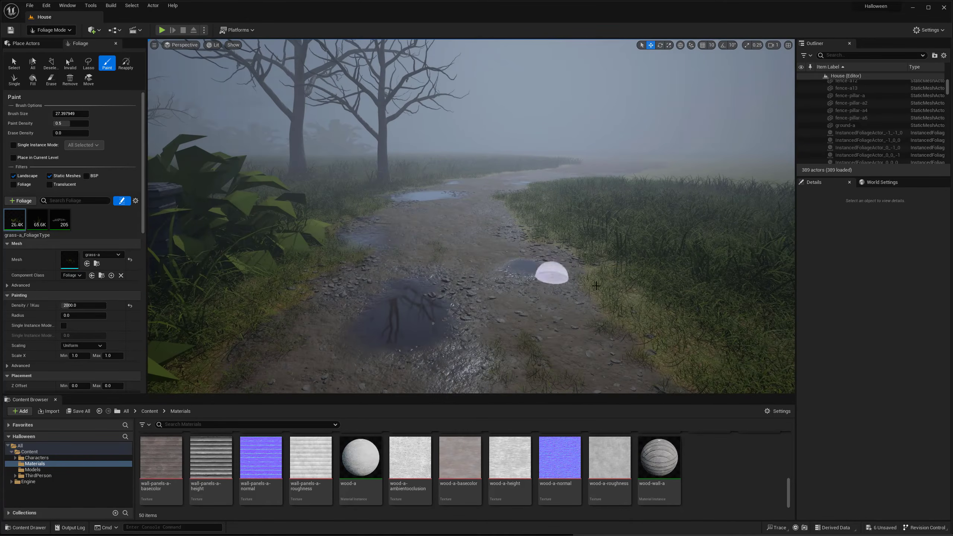
key("w")
right_click_drag(585, 295, 581, 274)
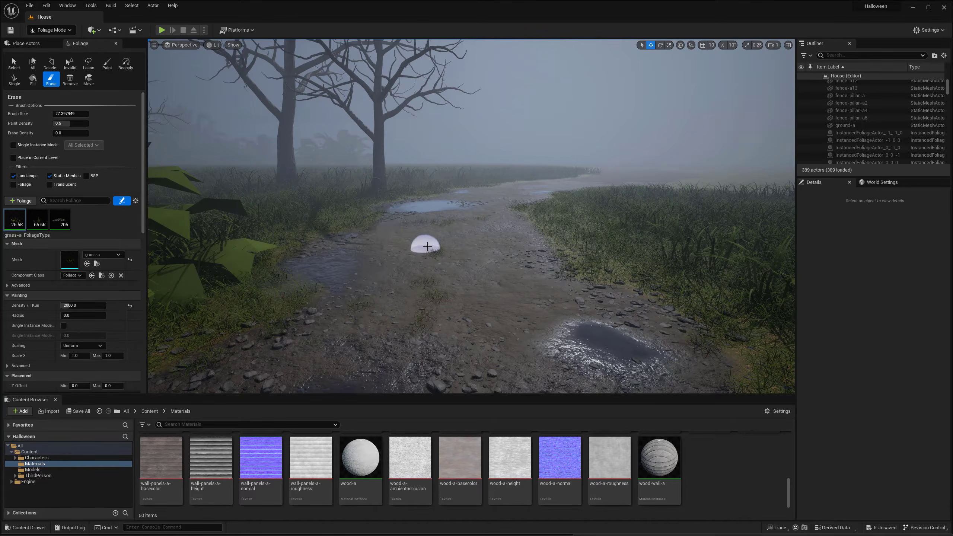
- Paint grass-a tufts on the stretch of path around the large puddle beneath the bare tree
key("w")
right_click_drag(494, 239, 490, 270)
key("w")
key("shift")
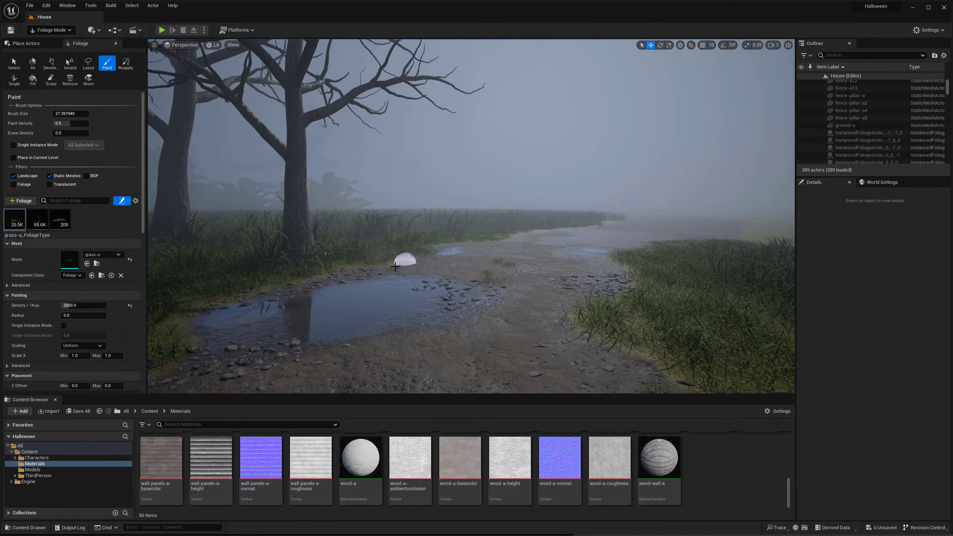
key("w")
right_click_drag(261, 289, 489, 298)
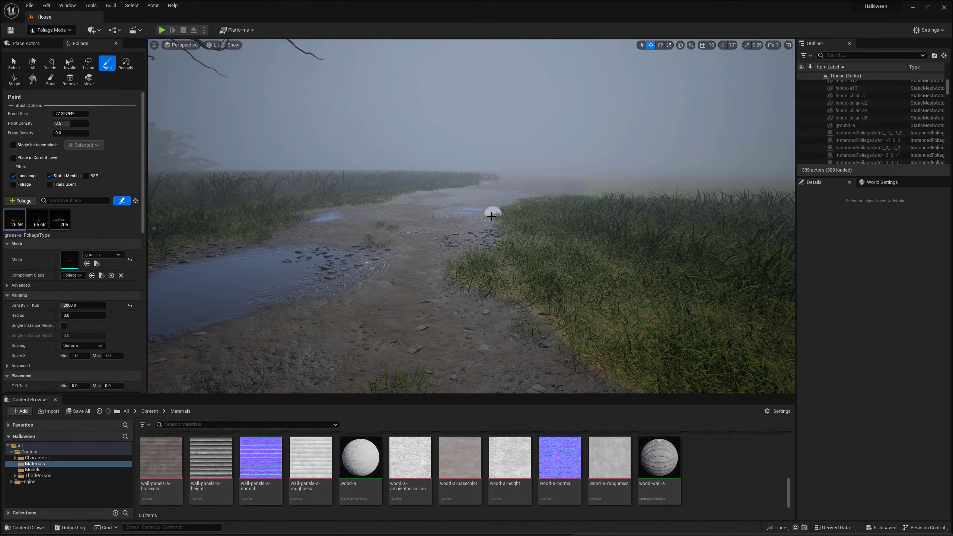
right_click_drag(524, 248, 375, 237)
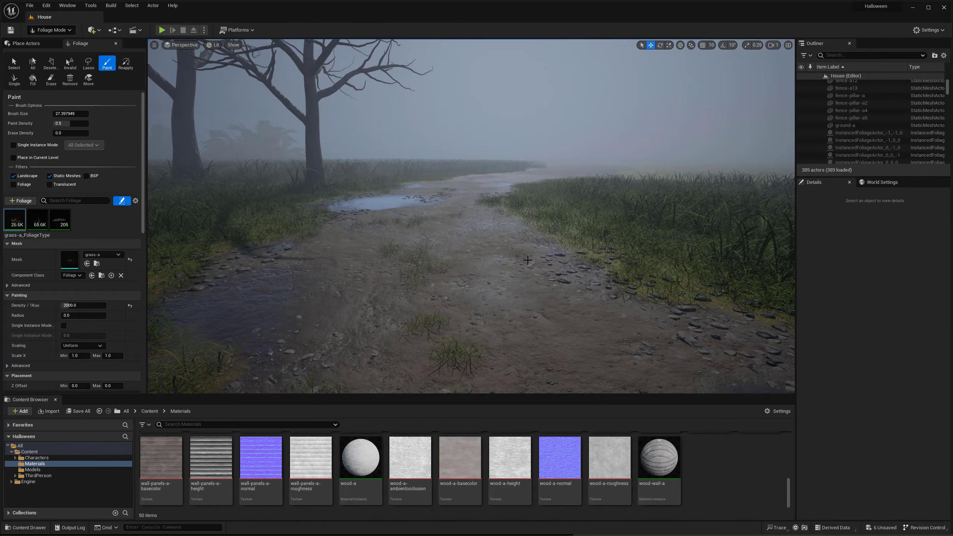
- Examine the grass tufts around the large puddle and along the path back toward the fence
key("s")
right_click_drag(601, 256, 589, 253)
key("w")
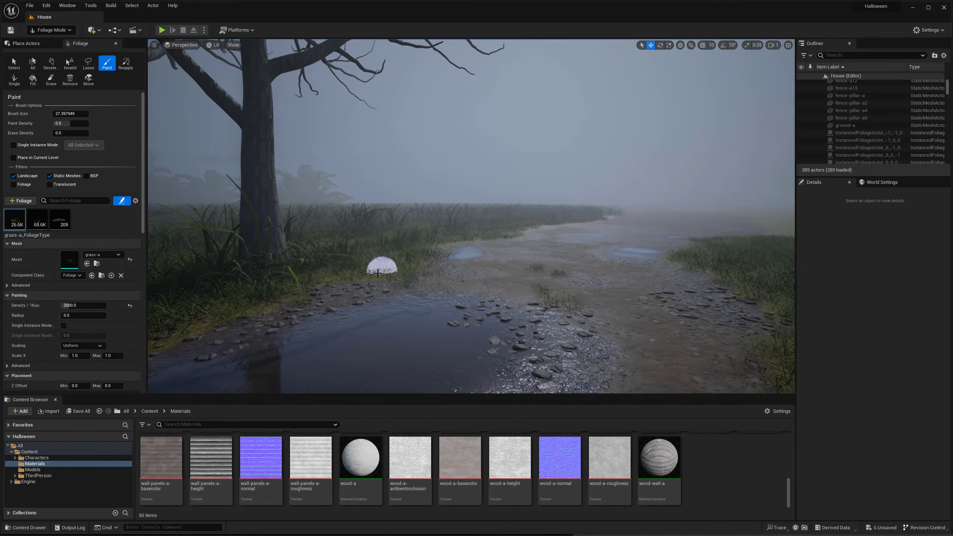
mouse_move(320, 284)
right_mouse_down()
mouse_move(240, 285)
mouse_move(360, 307)
right_mouse_up()
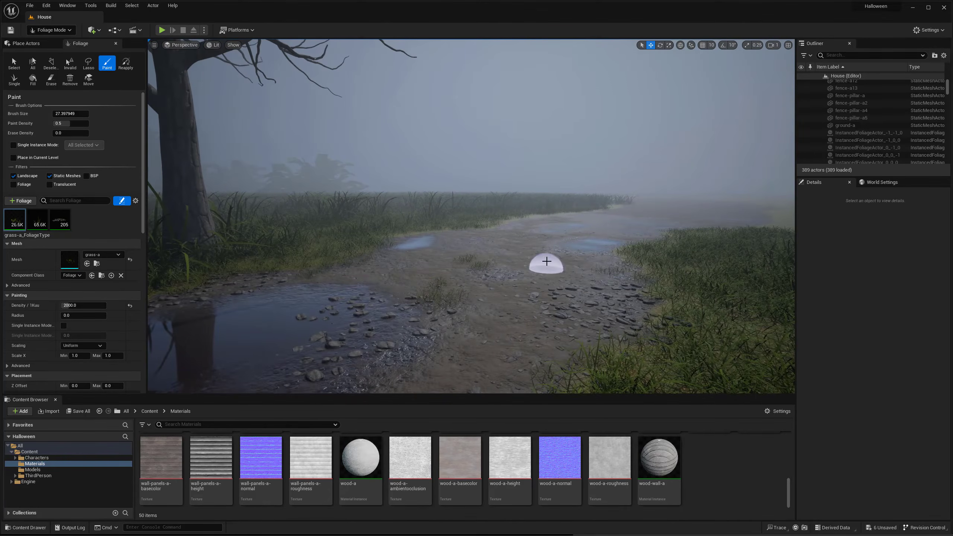
key("w")
right_click_drag(566, 334, 567, 328)
left_click_drag(422, 299, 228, 317)
right_click_drag(228, 317, 330, 327)
mouse_move(338, 298)
left_mouse_down()
mouse_move(442, 264)
mouse_move(372, 240)
mouse_move(370, 286)
left_mouse_up()
key("s")
right_click_drag(417, 234, 364, 217)
key("s")
right_click_drag(484, 257, 458, 258)
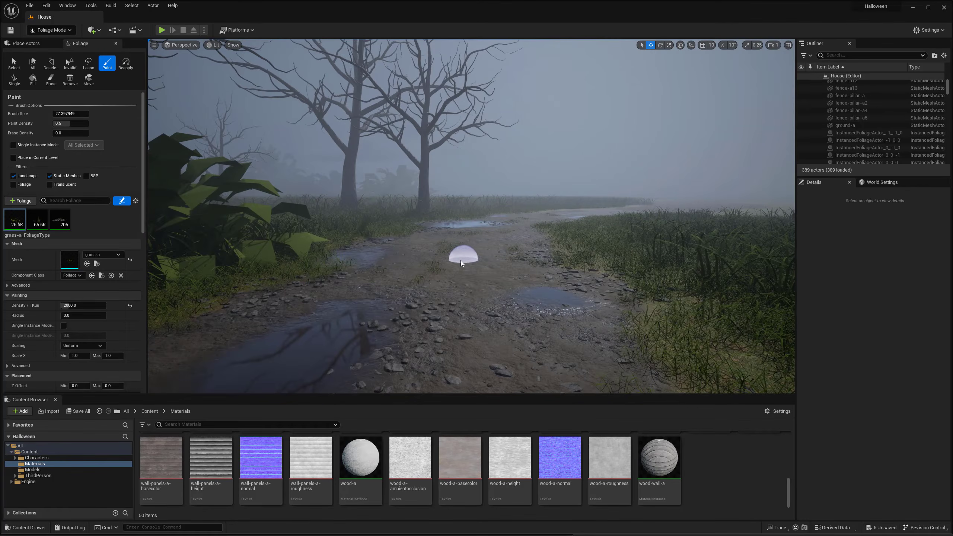
right_click_drag(492, 291, 505, 292)
key("s")
- Paint more grass-a patches on the path near the fence and beside the leafy plants bordering the field
mouse_move(514, 292)
left_mouse_down()
mouse_move(581, 315)
mouse_move(623, 313)
left_mouse_up()
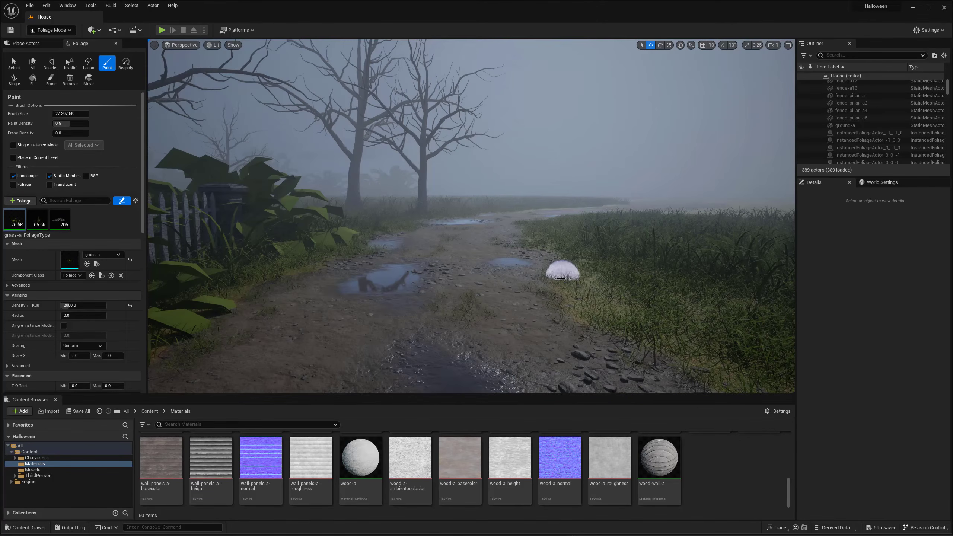
right_click_drag(573, 305, 563, 299)
key("w")
right_click_drag(340, 286, 326, 297)
mouse_move(402, 225)
left_mouse_down()
mouse_move(357, 255)
mouse_move(392, 211)
left_mouse_up()
right_click_drag(392, 211, 380, 222)
left_click_drag(327, 228, 360, 211)
right_click_drag(359, 211, 444, 191)
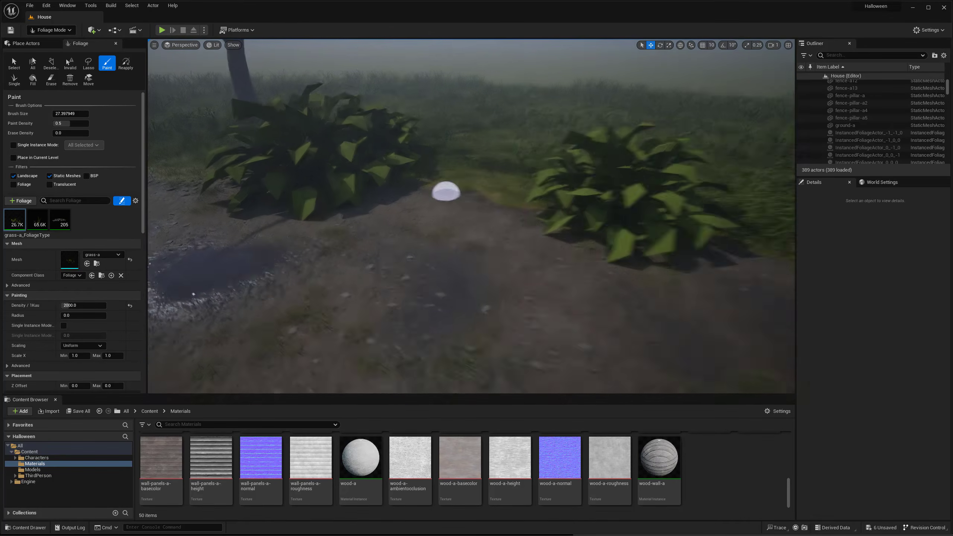
mouse_move(444, 192)
left_mouse_down()
mouse_move(488, 196)
mouse_move(469, 191)
left_mouse_up()
mouse_move(469, 191)
right_mouse_down()
mouse_move(468, 203)
mouse_move(516, 247)
right_mouse_up()
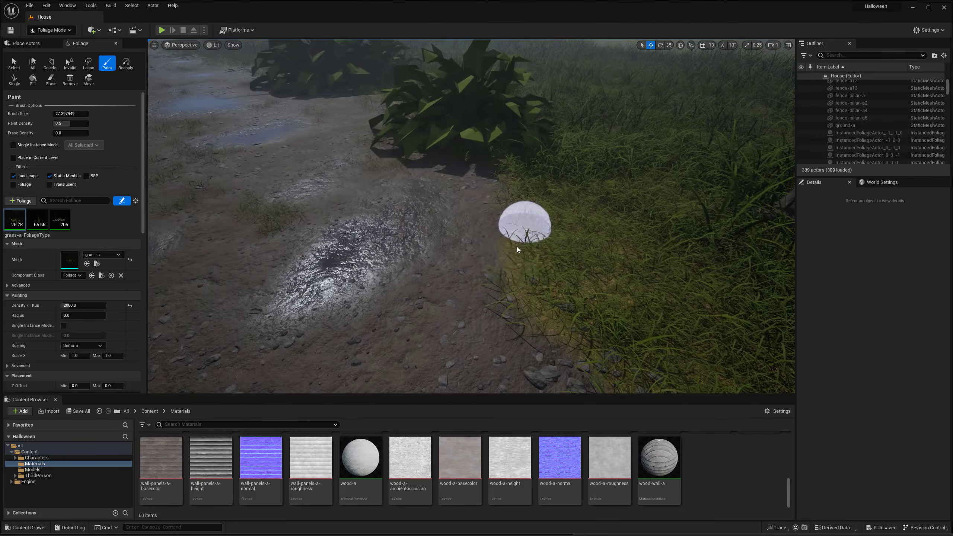
- Add grass-a tufts around the pebble pile at the grassy edge of the tree-shadowed path
right_click_drag(521, 304, 509, 258)
key("w")
mouse_move(538, 264)
left_mouse_down()
mouse_move(544, 259)
mouse_move(509, 260)
left_mouse_up()
right_click_drag(509, 259, 538, 265)
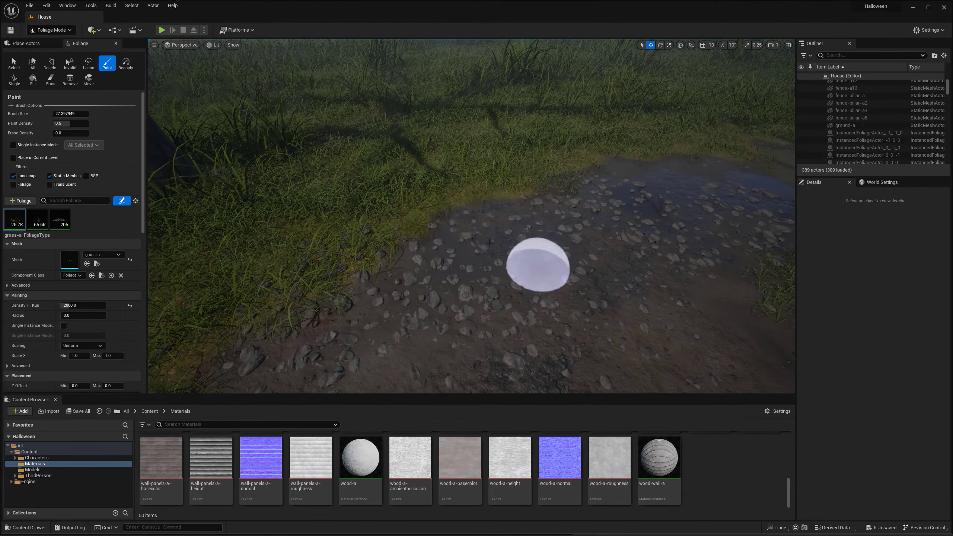
mouse_move(437, 222)
left_mouse_down()
mouse_move(482, 193)
mouse_move(369, 258)
left_mouse_up()
right_click_drag(369, 258, 402, 247)
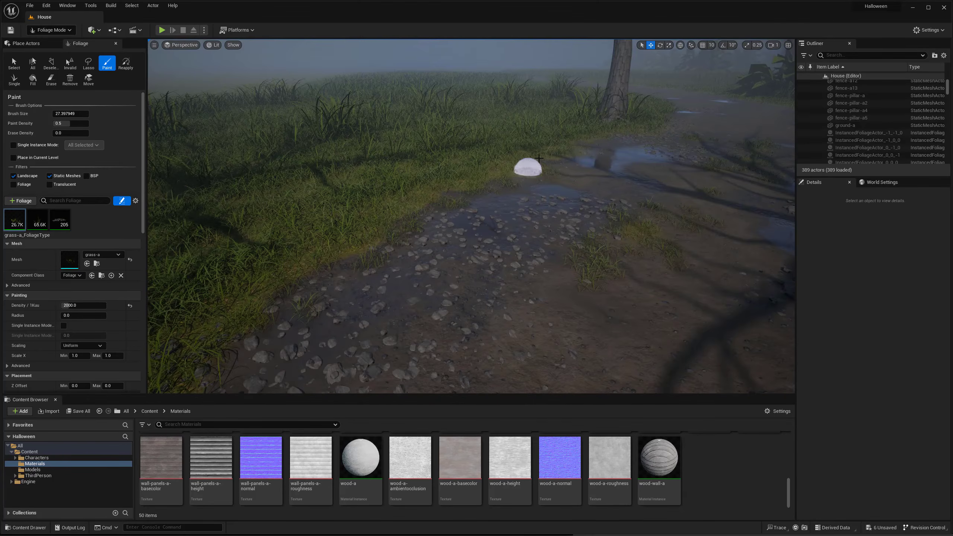
right_click_drag(570, 154, 575, 247)
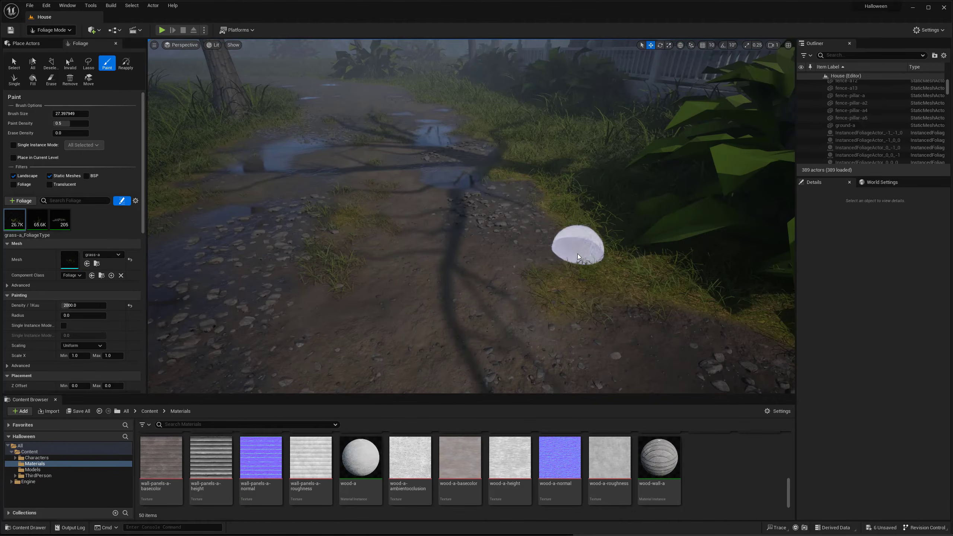
- Paint grass-a patches over the middle and edges of the path beside the house's porch
scroll(570, 278, "up", 2)
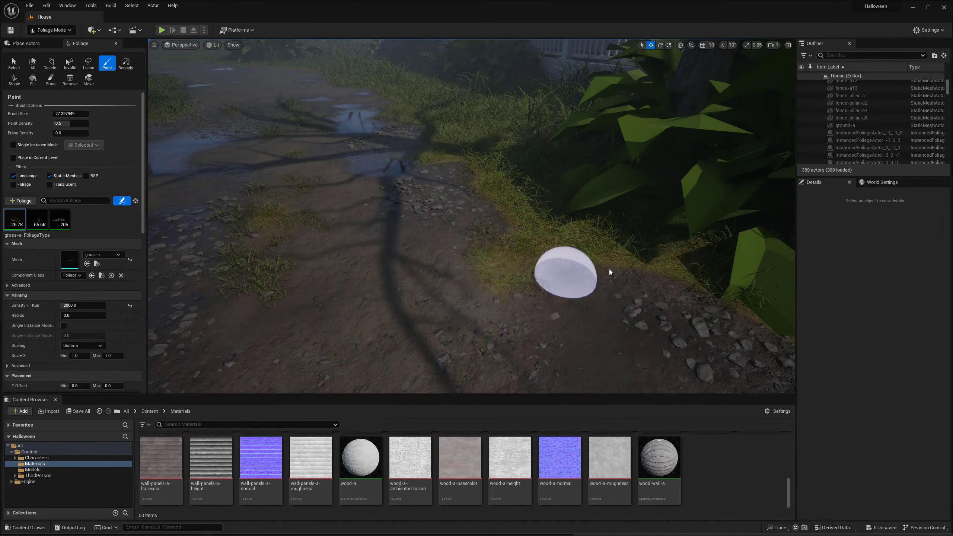
scroll(655, 270, "up", 2)
scroll(615, 278, "down", 4)
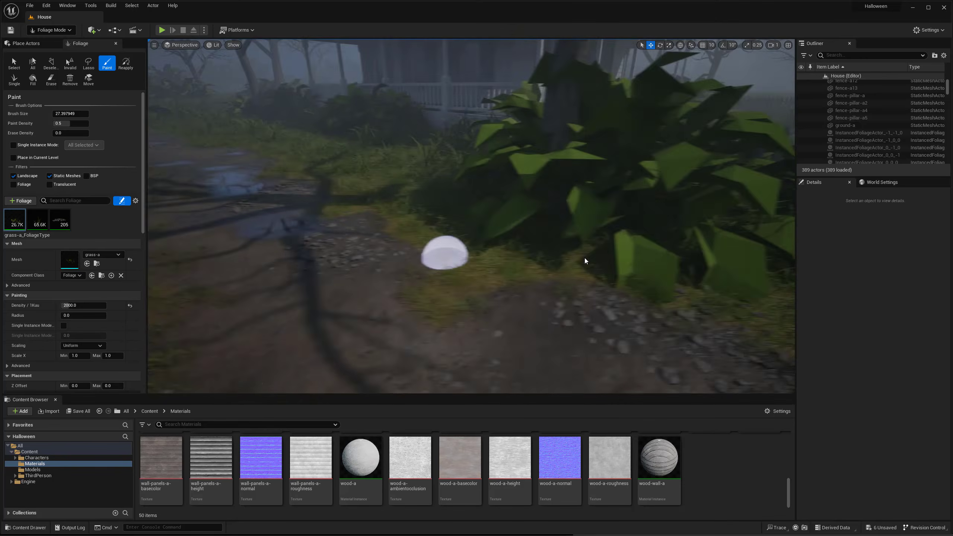
mouse_move(584, 258)
right_mouse_down()
mouse_move(540, 215)
mouse_move(527, 241)
mouse_move(297, 269)
right_mouse_up()
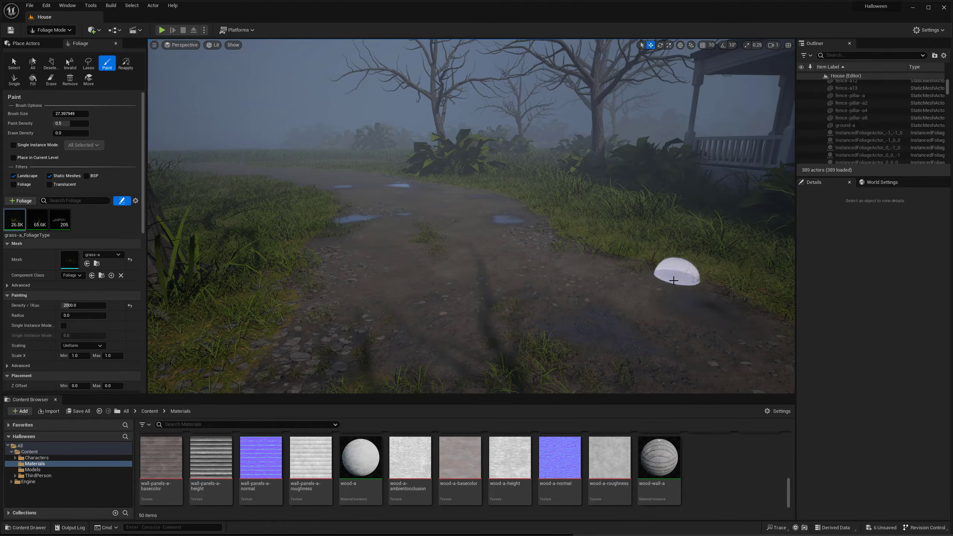
right_click_drag(674, 279, 583, 279)
key("shift")
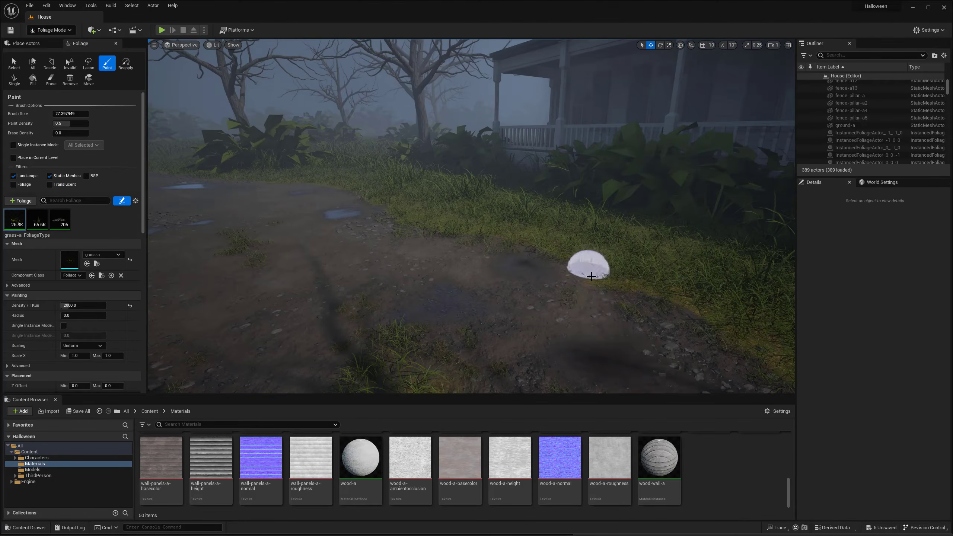
right_click_drag(711, 304, 553, 250)
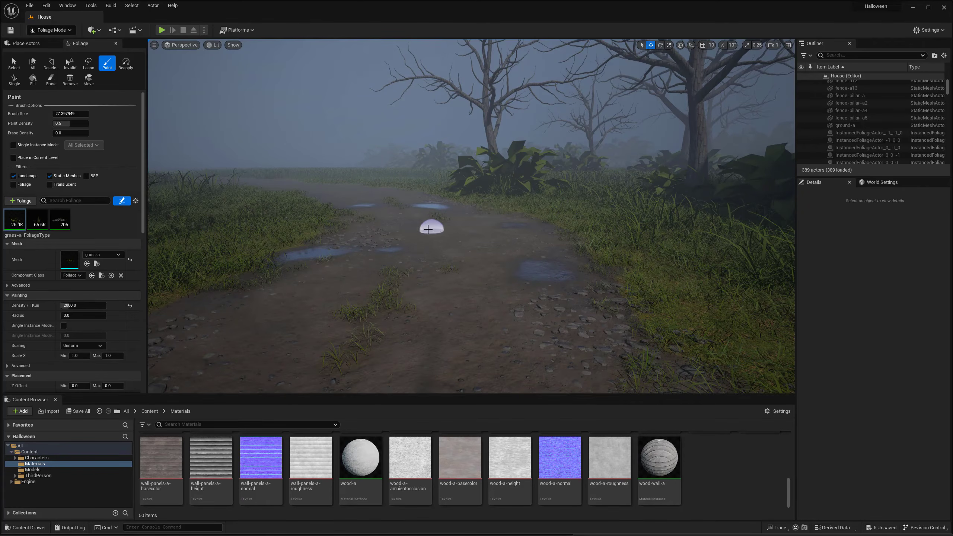
- Paint grass-a patches along the middle and edges of the puddled path and the open track leading toward the field
key("s")
right_click_drag(455, 228, 465, 210)
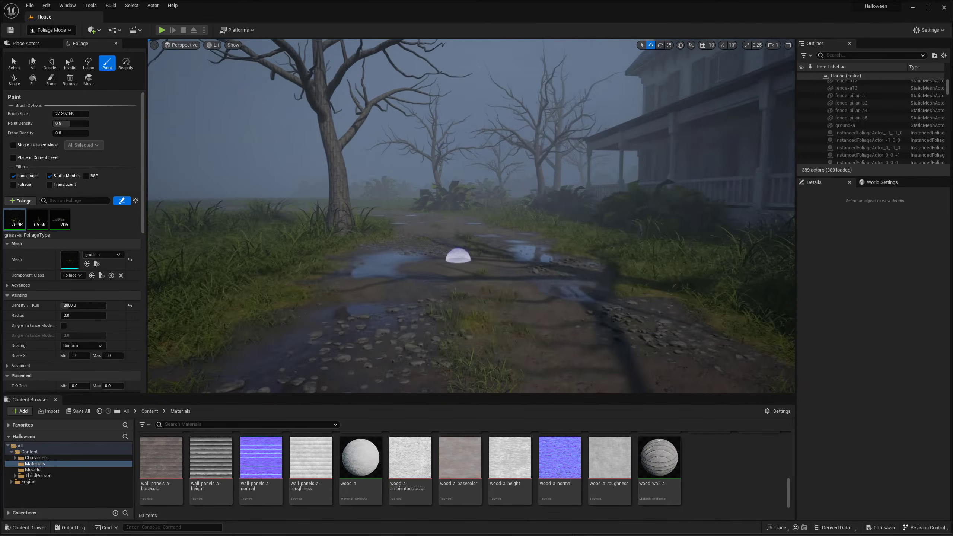
right_click_drag(458, 260, 460, 260)
right_click_drag(260, 343, 365, 320)
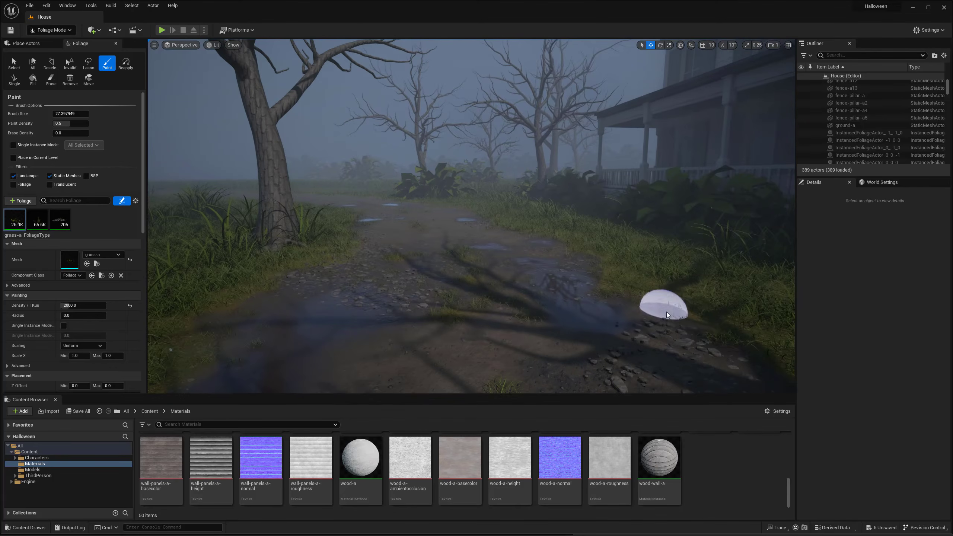
right_click_drag(644, 306, 353, 287)
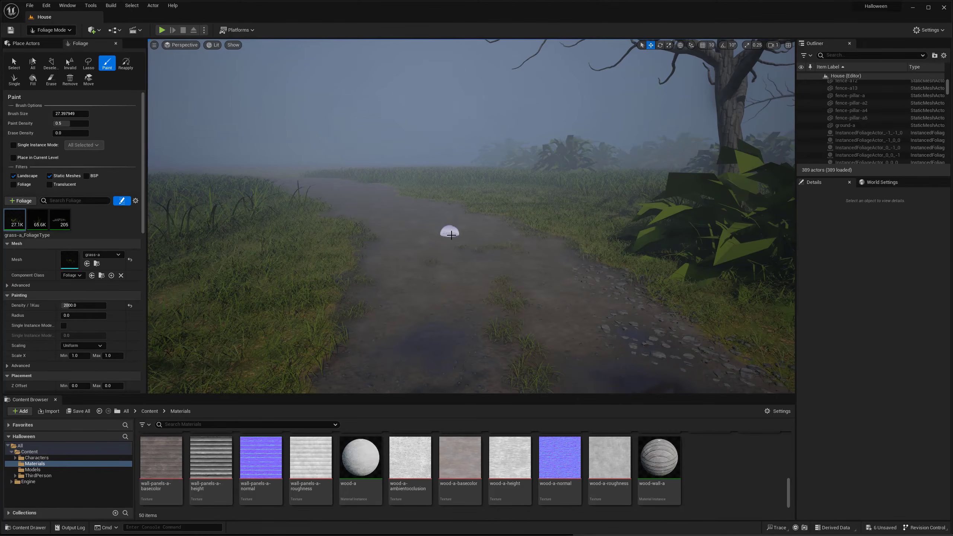
mouse_move(367, 262)
right_mouse_down()
mouse_move(757, 248)
mouse_move(596, 250)
right_mouse_up()
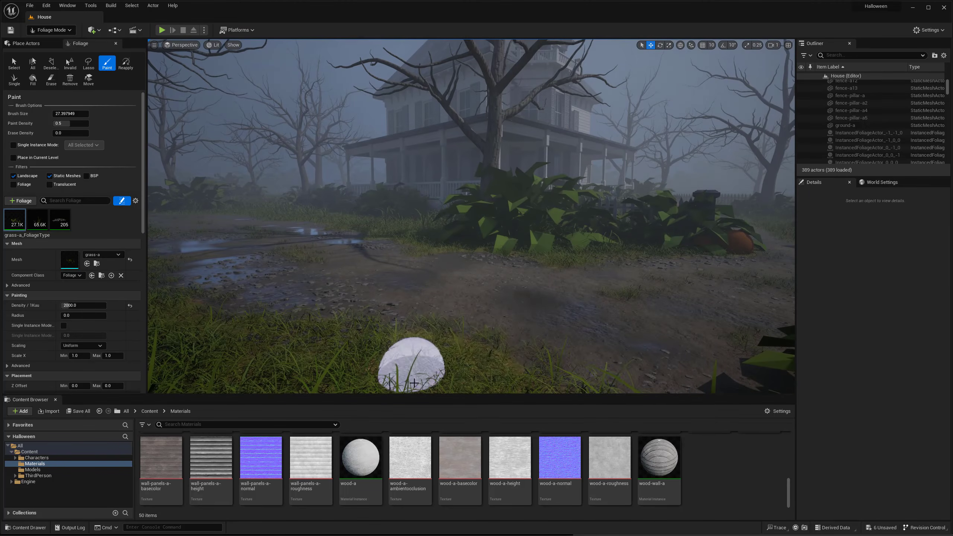
- Examine the grass along the muddy path in front of the house and through the gate between the stone pillars
mouse_move(477, 343)
right_mouse_down()
mouse_move(604, 362)
mouse_move(536, 357)
right_mouse_up()
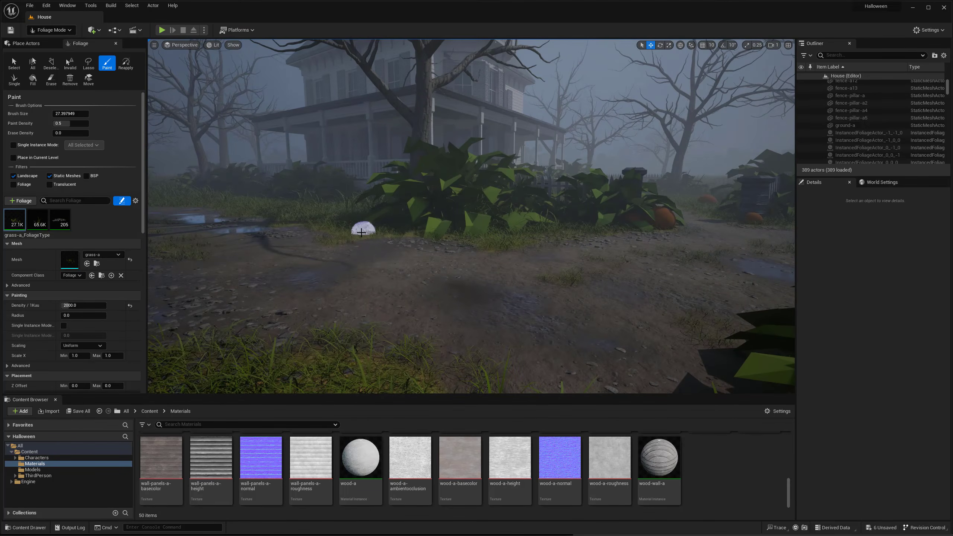
mouse_move(408, 233)
right_mouse_down()
mouse_move(533, 243)
mouse_move(472, 248)
right_mouse_up()
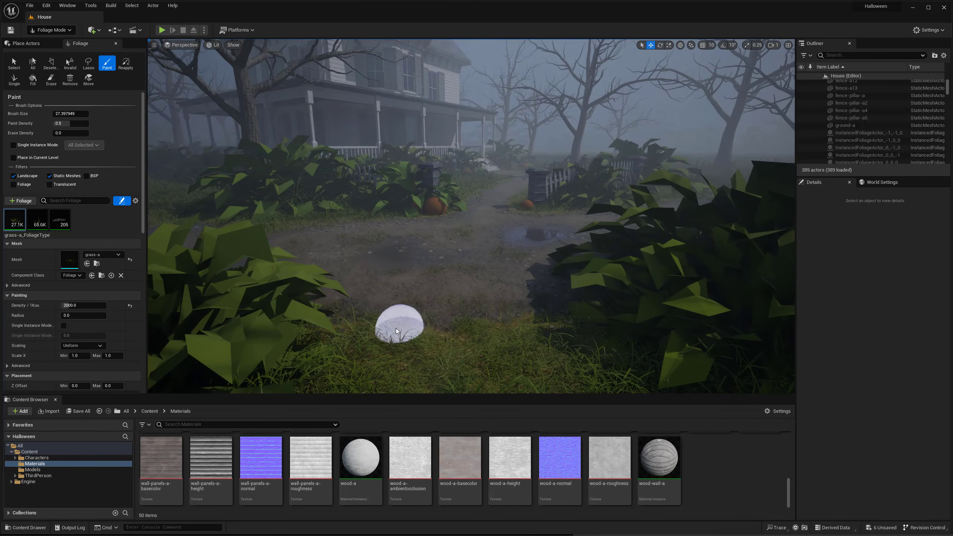
right_click_drag(489, 330, 465, 341)
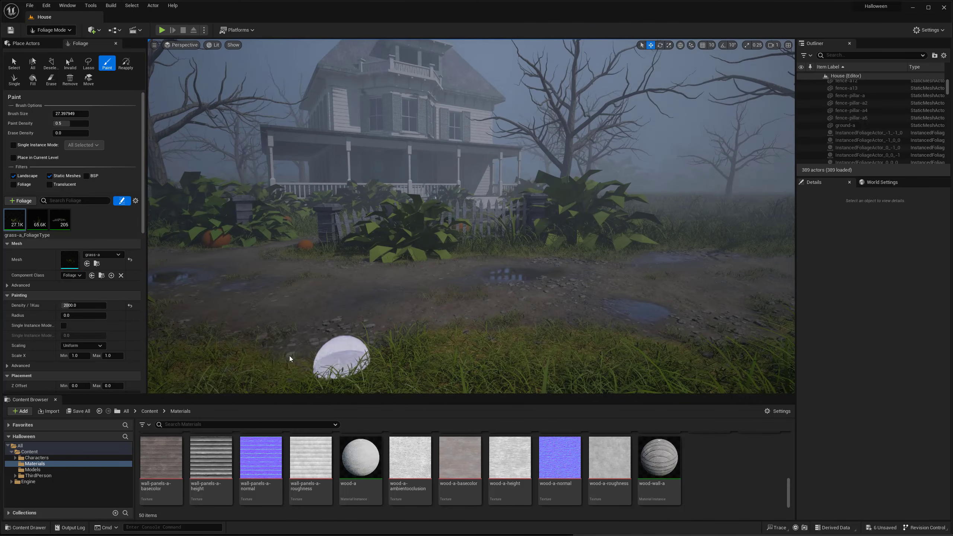
key("w")
mouse_move(534, 324)
right_mouse_down()
mouse_move(615, 330)
mouse_move(540, 332)
mouse_move(479, 317)
right_mouse_up()
mouse_move(615, 301)
right_mouse_down()
mouse_move(694, 300)
mouse_move(675, 296)
right_mouse_up()
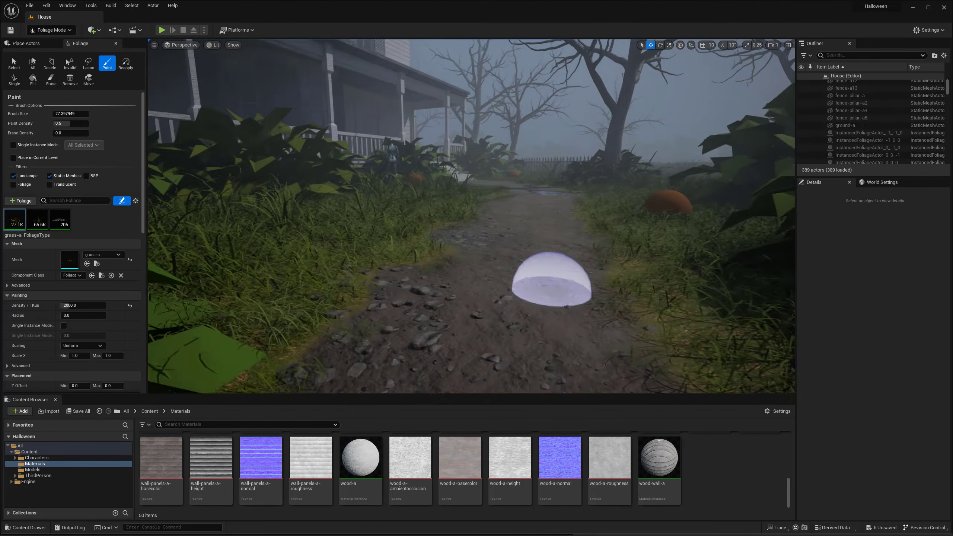
mouse_move(552, 289)
right_mouse_down()
mouse_move(533, 240)
mouse_move(505, 234)
right_mouse_up()
key("s")
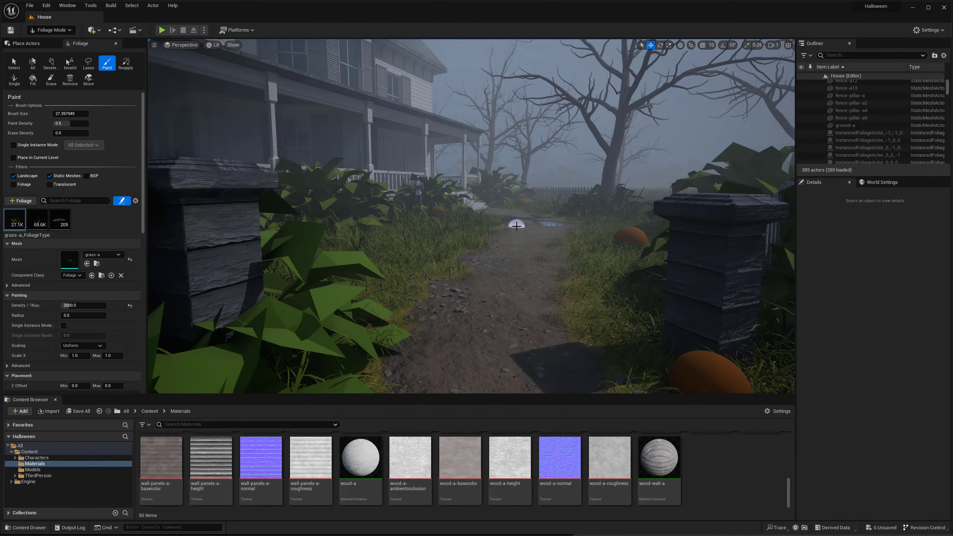
- Paint grass-a tufts along the edges of the garden path from the gate pillars past the small puddle toward the porch steps
left_click(581, 321)
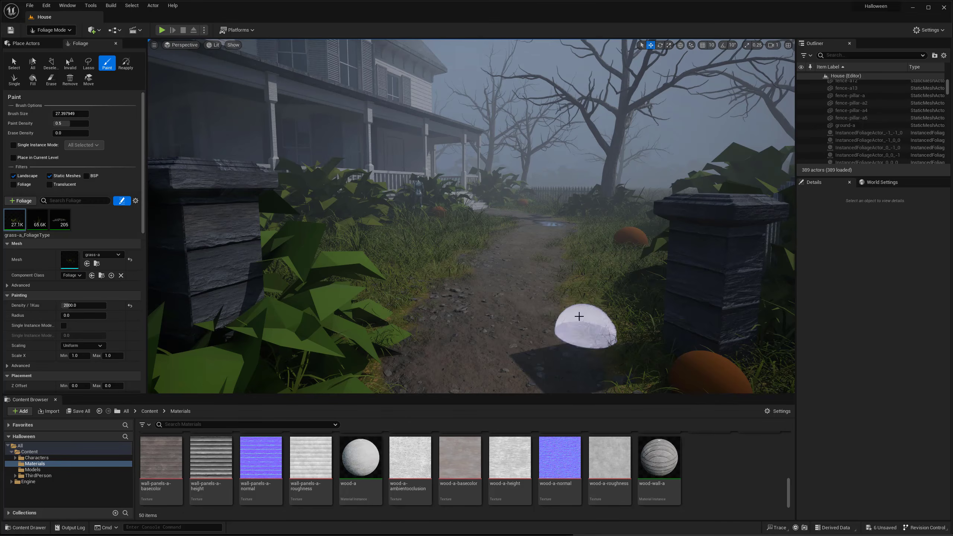
key("w")
right_click_drag(577, 316, 581, 300)
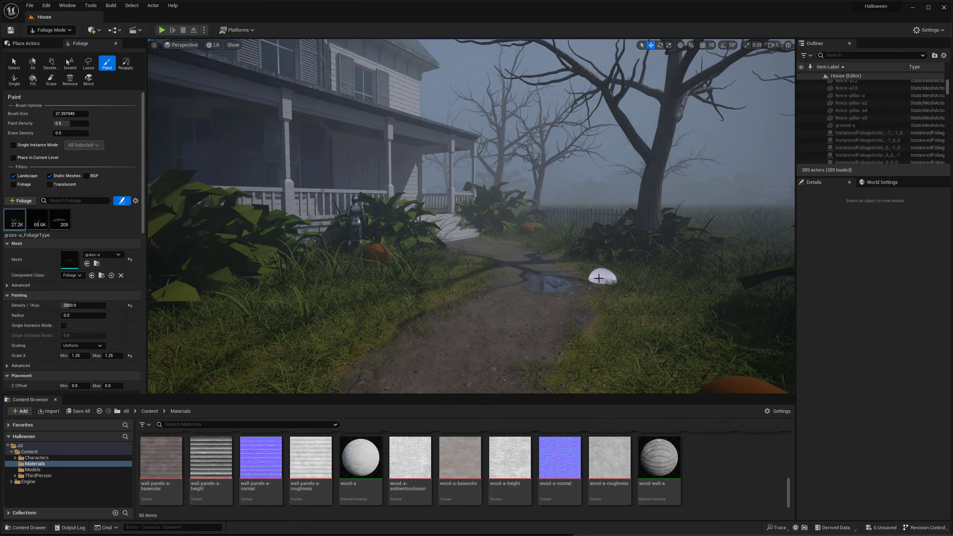
right_click_drag(602, 288, 596, 303)
key("w")
right_click_drag(480, 260, 461, 256)
key("w")
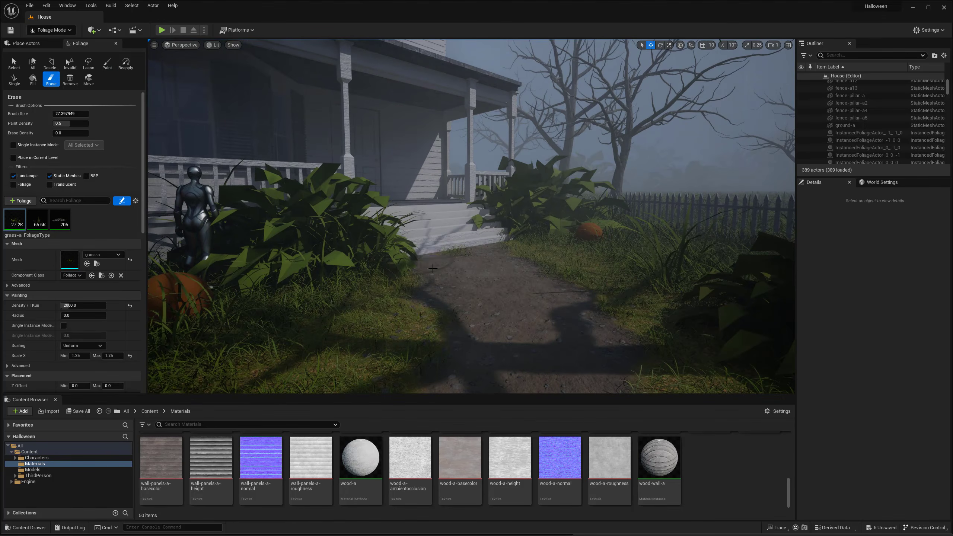
- Examine the grass coverage along the garden path from the porch steps back past the gate and across the front of the house
key("s")
right_click_drag(486, 251, 503, 251)
key("s")
right_click_drag(568, 277, 422, 270)
key("s")
key("s")
key("s")
key("w")
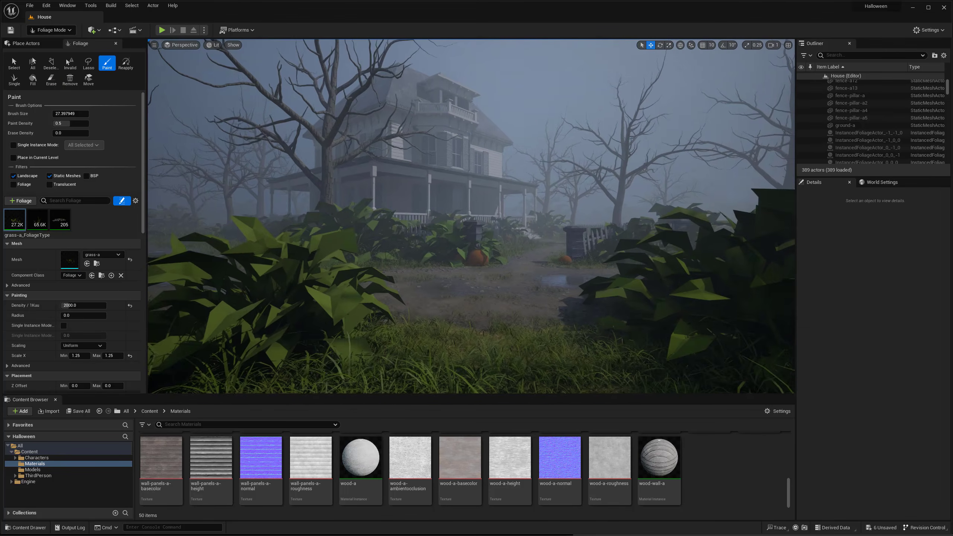
key("w")
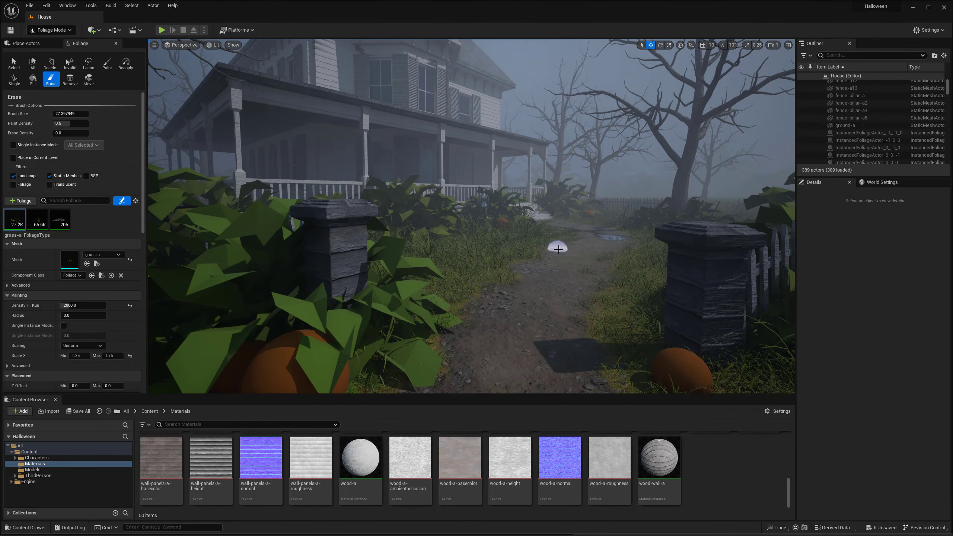